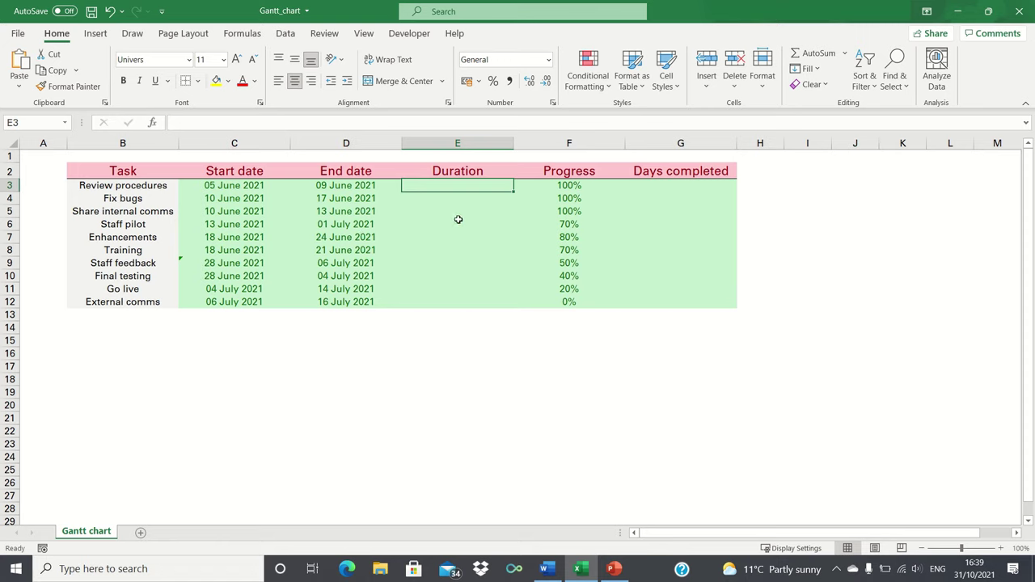
# Step: Calculate Duration as end date minus start date with =D3-C3 in E3 and fill it down to E12
pyautogui.write('=')
pyautogui.press('Left')
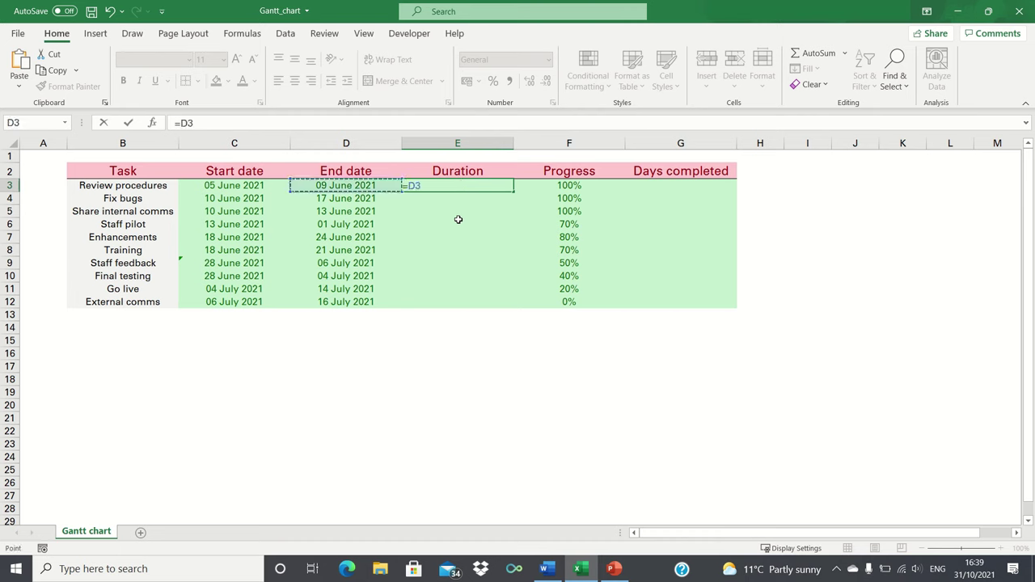
pyautogui.write('-')
pyautogui.press('Left')
pyautogui.press('Left')
pyautogui.press('Return')
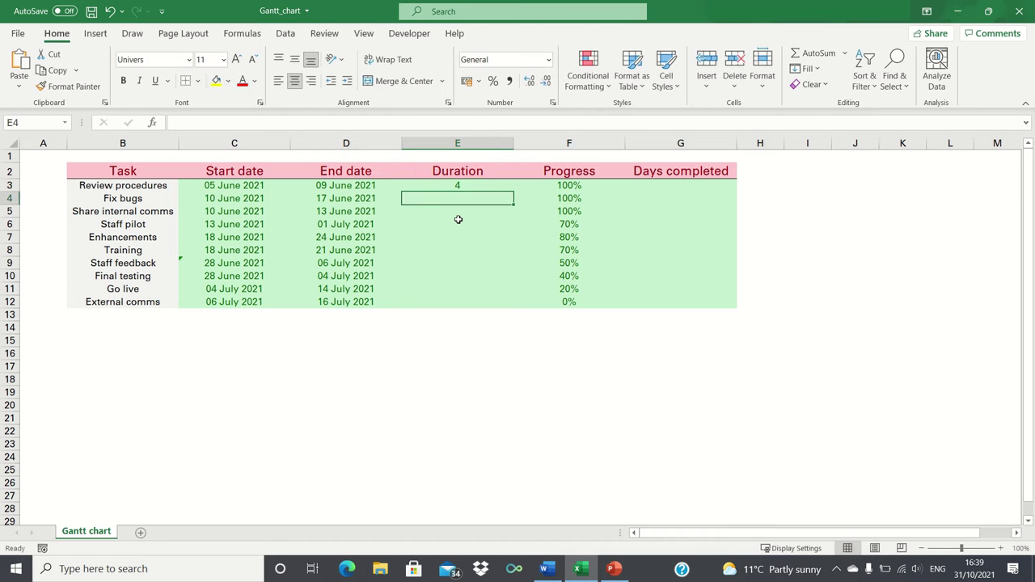
pyautogui.click(503, 187)
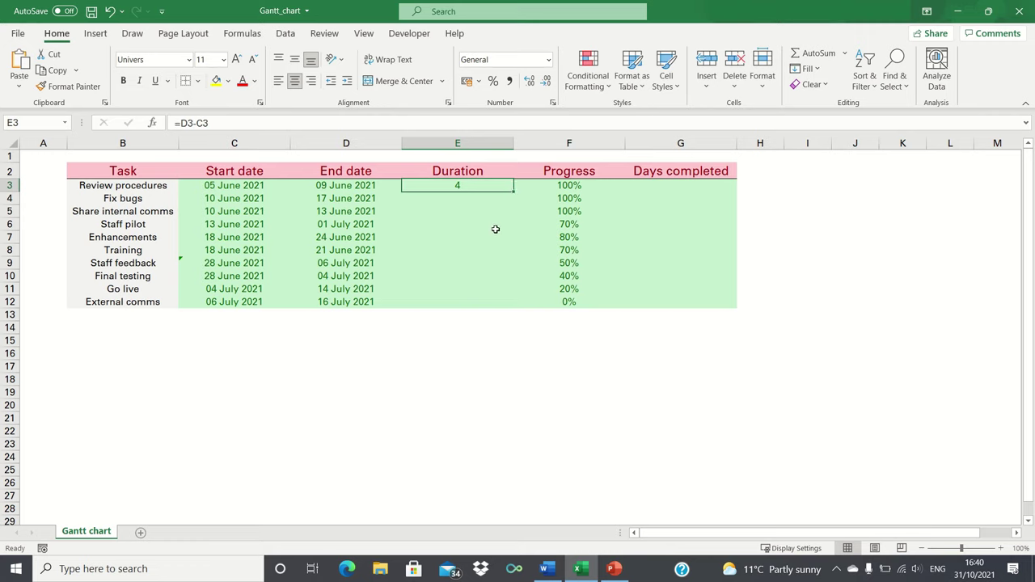
pyautogui.doubleClick(510, 192)
# Step: Calculate Days completed as duration times progress with =E3*F3 in G3 and fill it down to G12
pyautogui.click(636, 187)
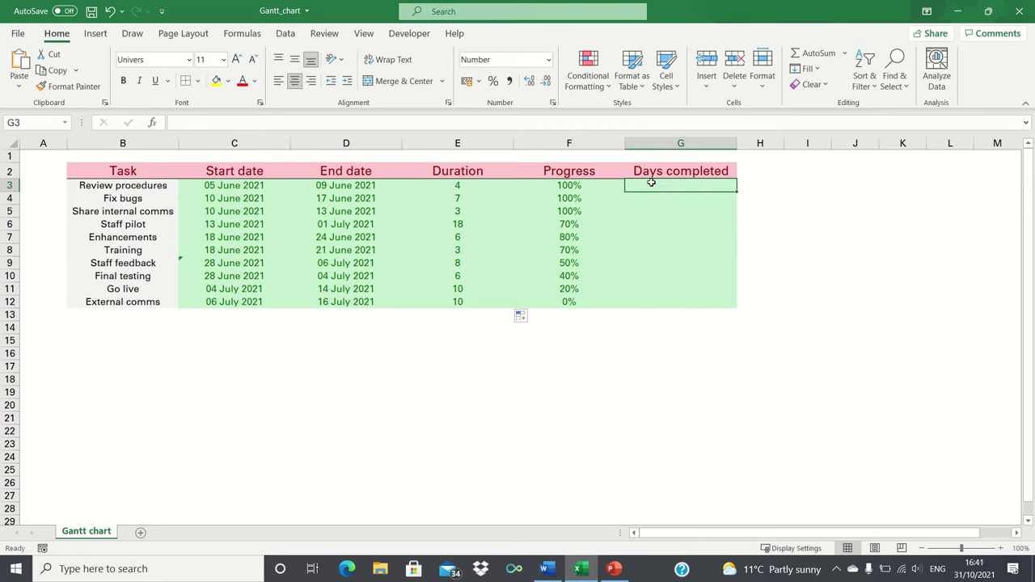
pyautogui.write('=')
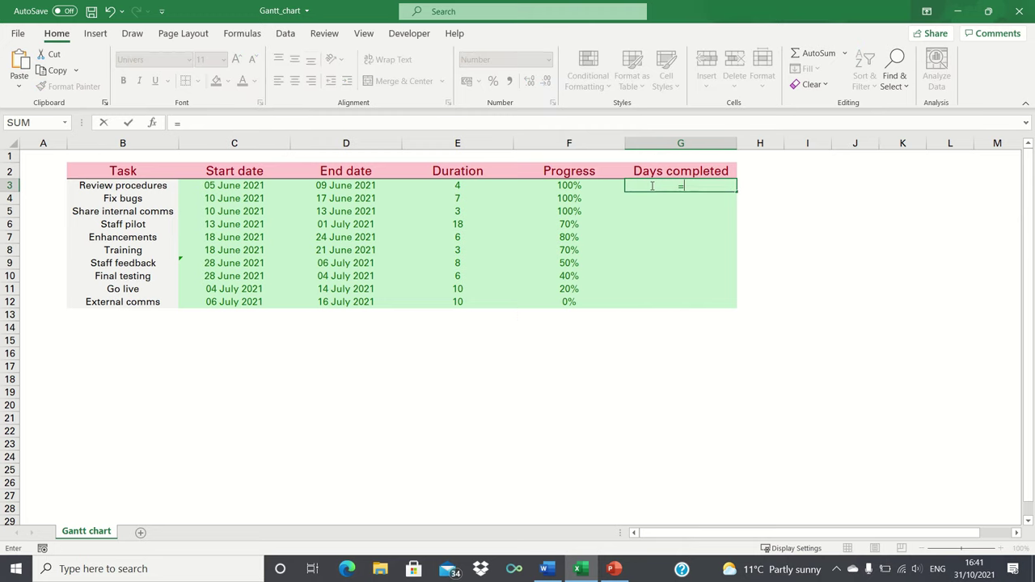
pyautogui.press('Left')
pyautogui.press('Left')
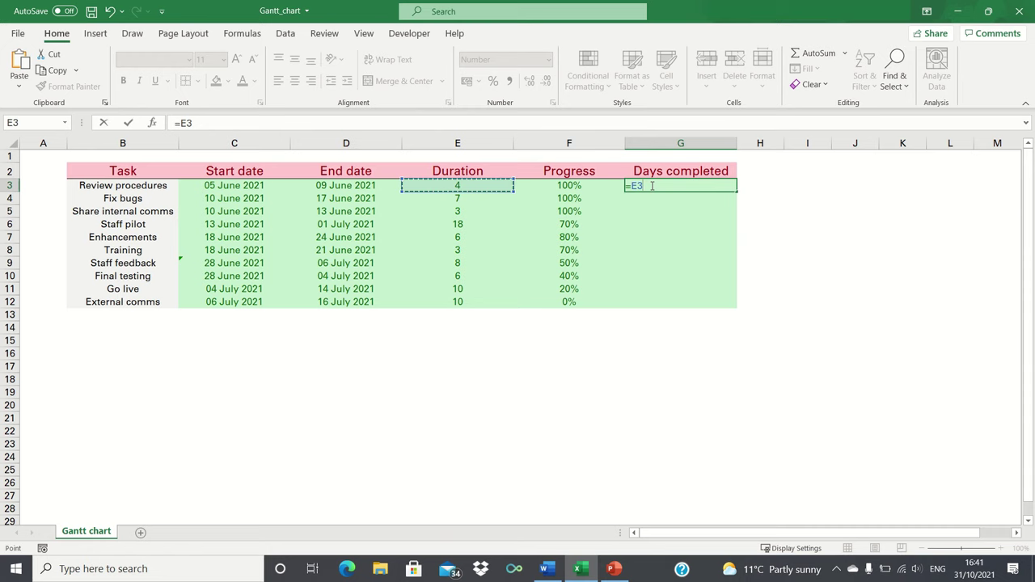
pyautogui.write('*')
pyautogui.press('Left')
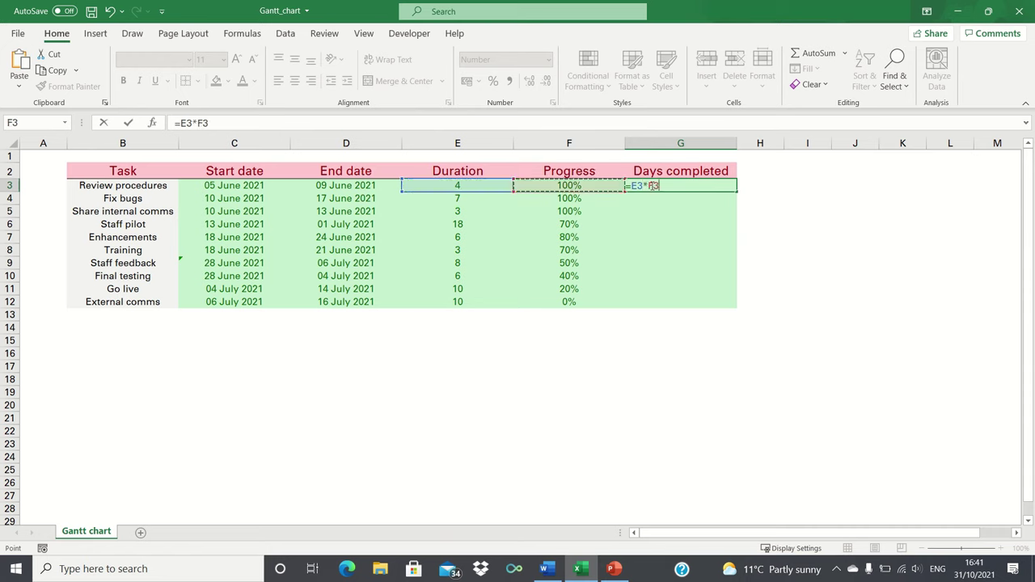
pyautogui.press('Return')
pyautogui.click(702, 185)
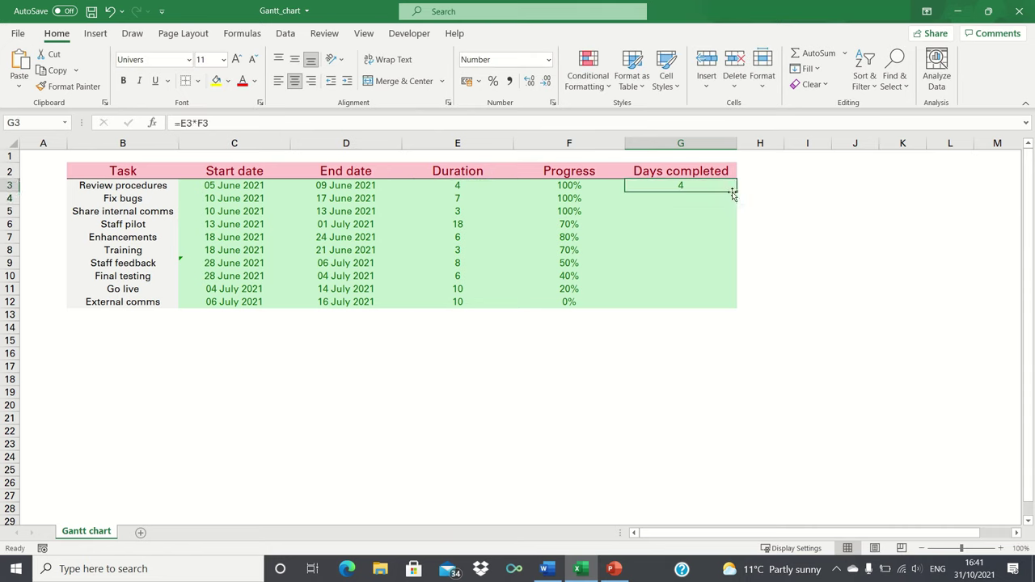
pyautogui.doubleClick(737, 194)
# Step: Insert a Stacked Bar chart from the Start date column, including its header (C2:C12)
pyautogui.click(695, 185)
pyautogui.click(694, 185)
pyautogui.press('Left')
pyautogui.press('Left')
pyautogui.press('Left')
pyautogui.press('Left')
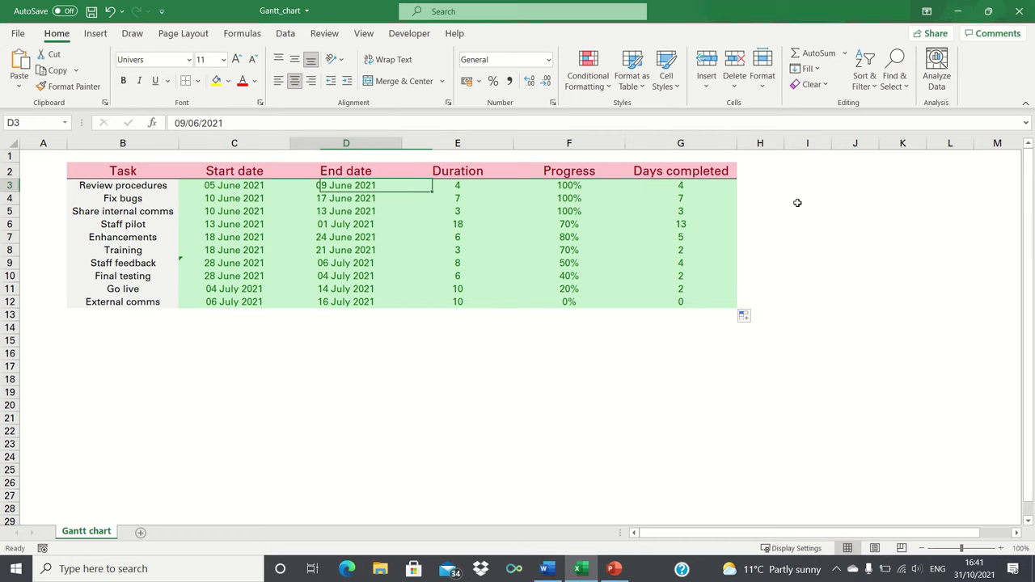
pyautogui.press('Up')
pyautogui.hotkey('ctrl', 'shift', 'Down')
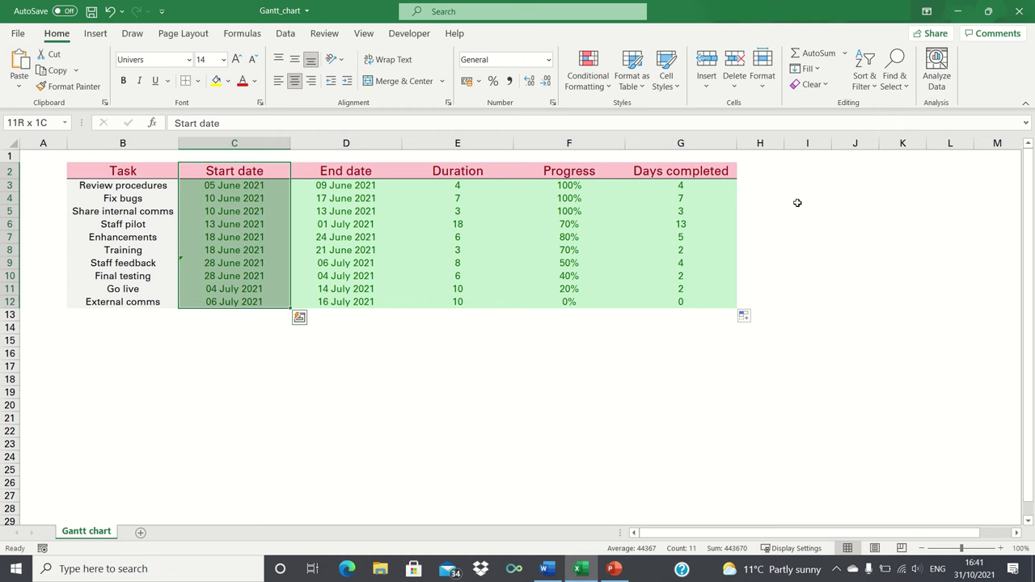
pyautogui.click(96, 34)
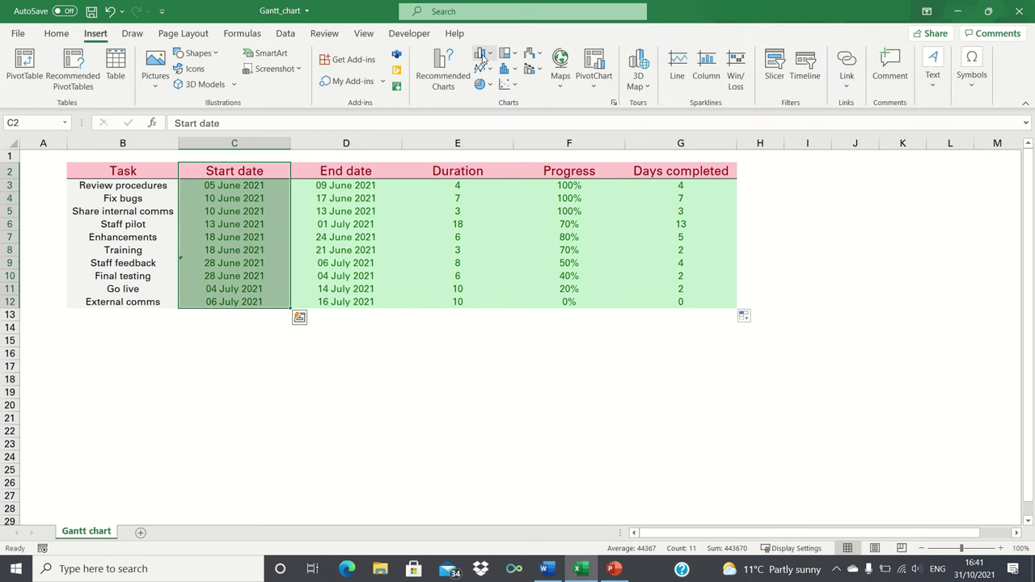
pyautogui.click(483, 55)
pyautogui.click(534, 331)
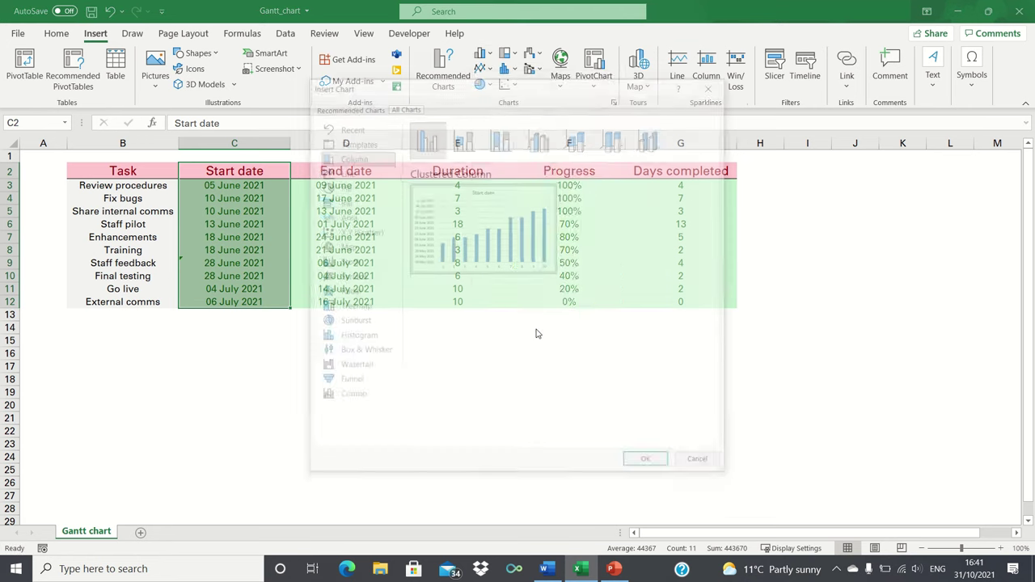
pyautogui.click(353, 202)
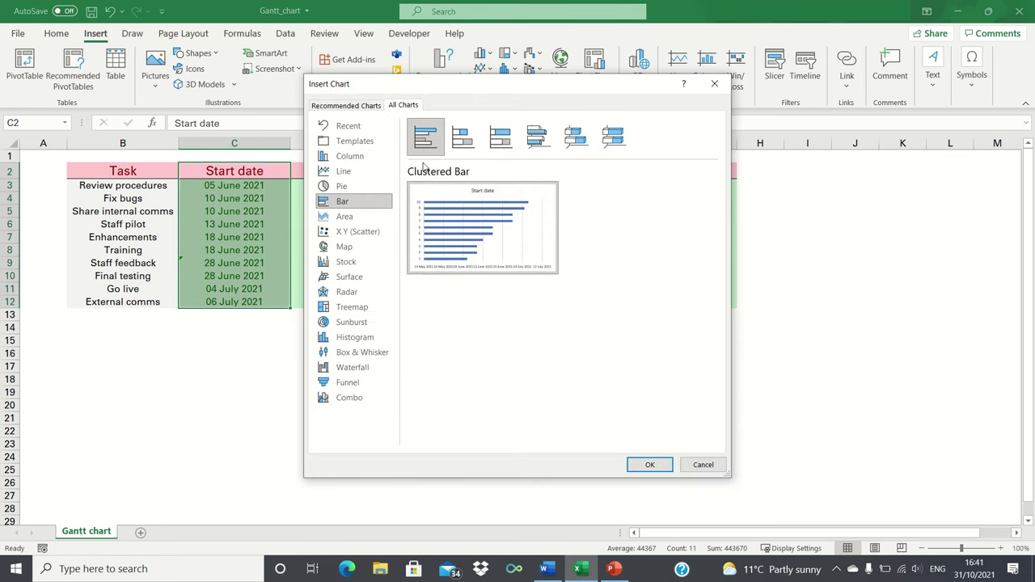
pyautogui.click(463, 143)
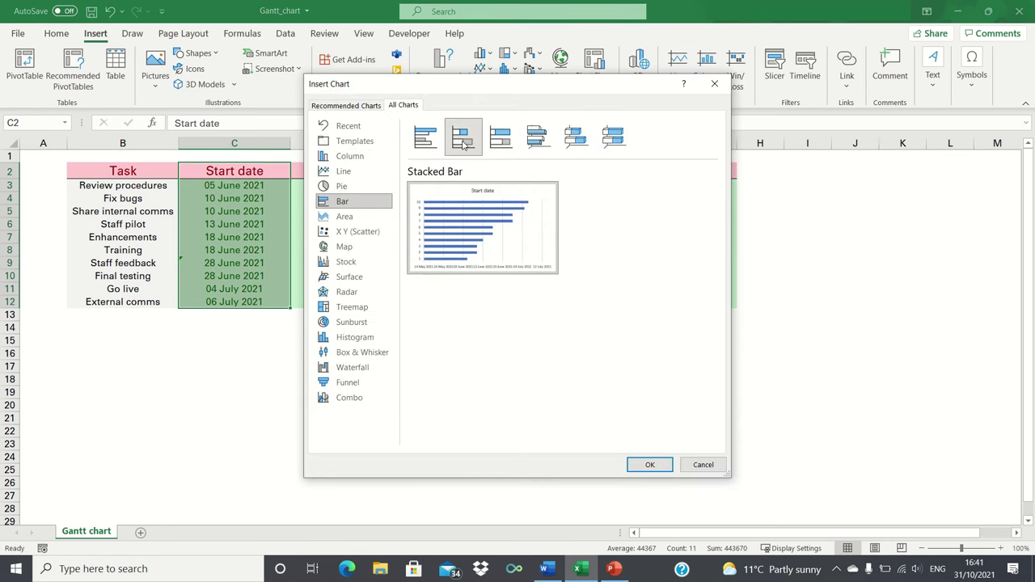
pyautogui.click(645, 465)
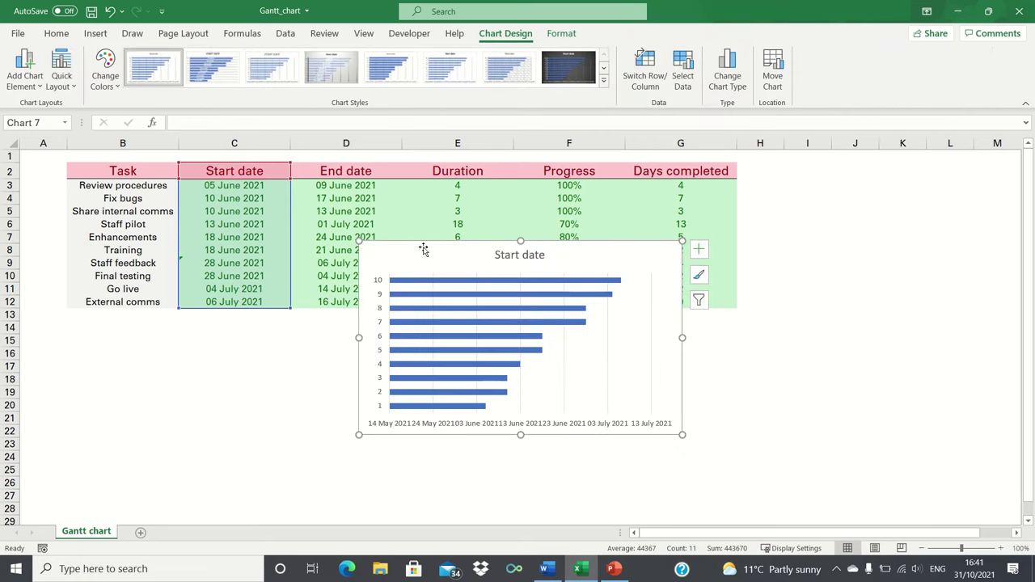
# Step: Place the chart directly below the table and widen it to span columns B to G
pyautogui.moveTo(423, 249); pyautogui.dragTo(129, 321)
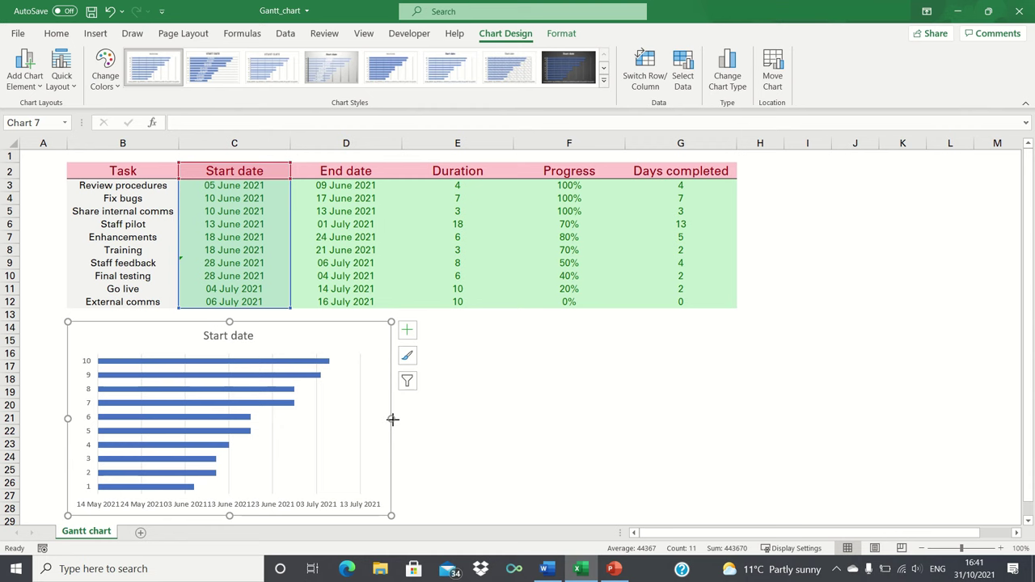
pyautogui.moveTo(392, 419); pyautogui.dragTo(696, 402)
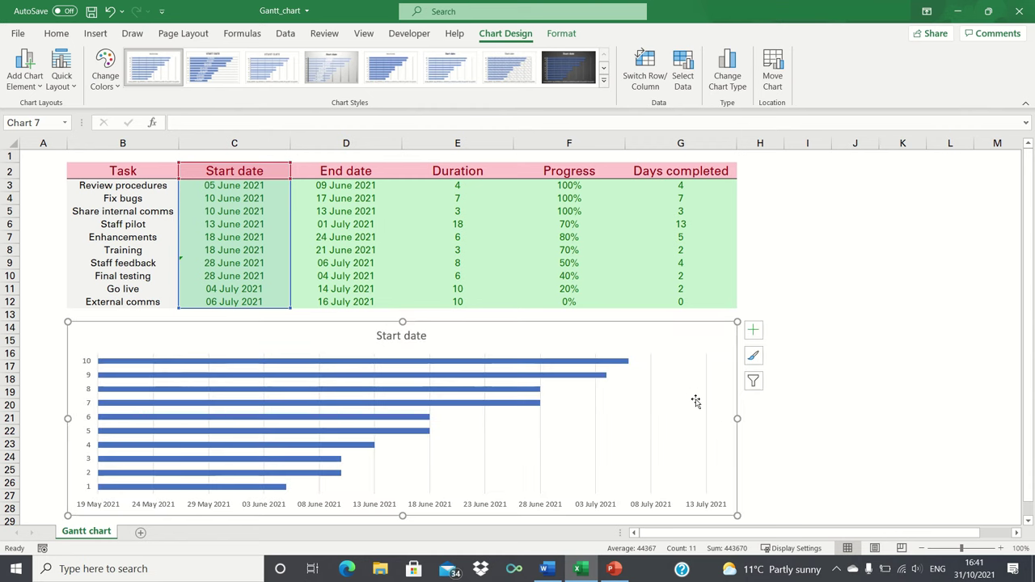
pyautogui.moveTo(526, 392)
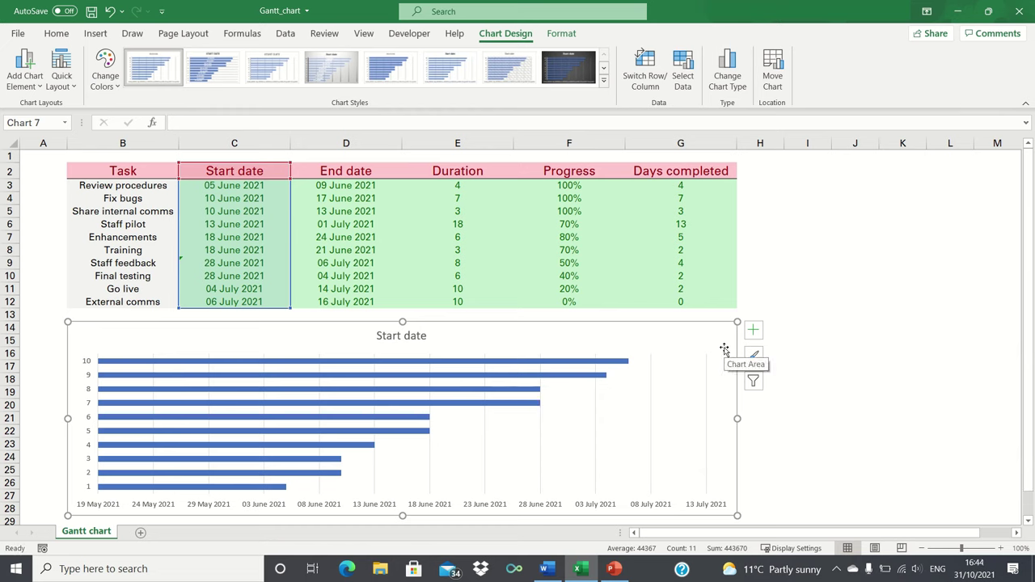
# Step: Add a data series to the chart with its name from E2 (Duration) and its values from E3:E12
pyautogui.rightClick(724, 351)
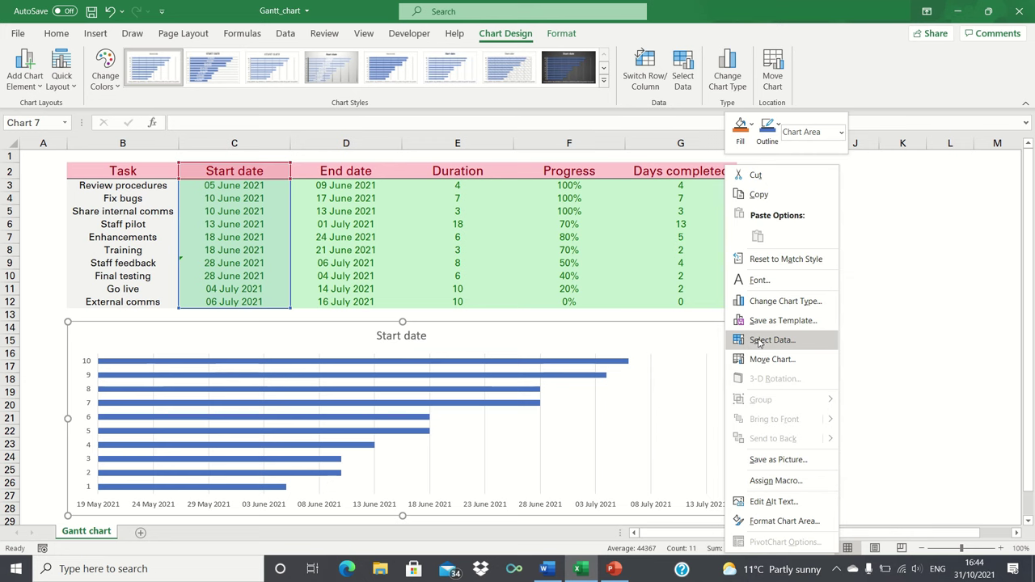
pyautogui.click(758, 341)
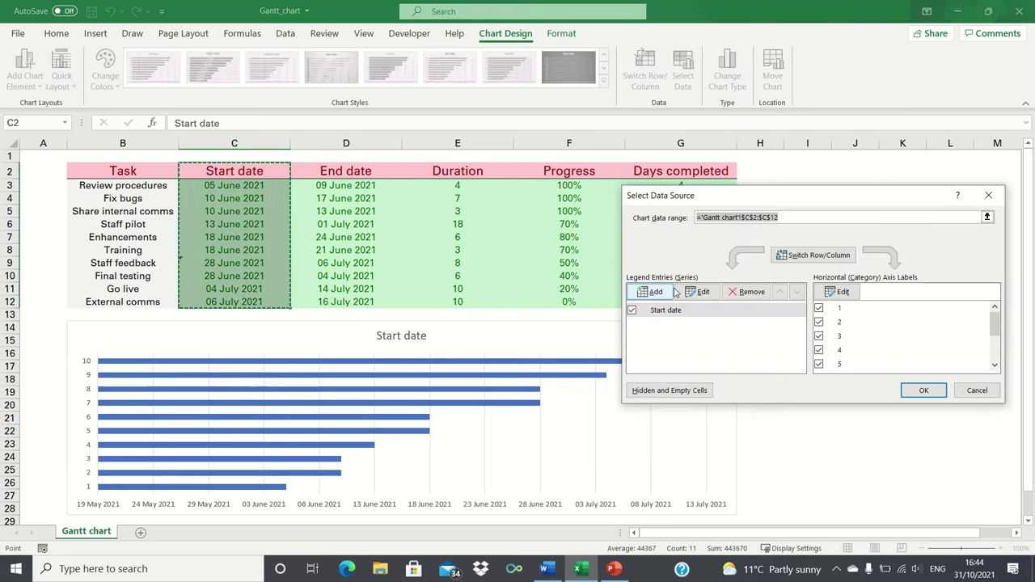
pyautogui.click(654, 292)
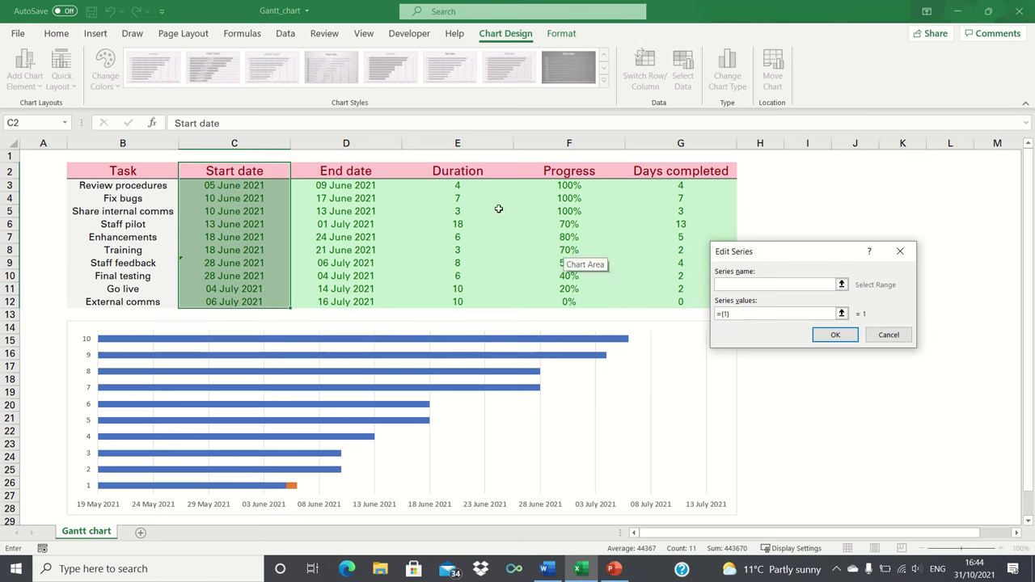
pyautogui.click(478, 170)
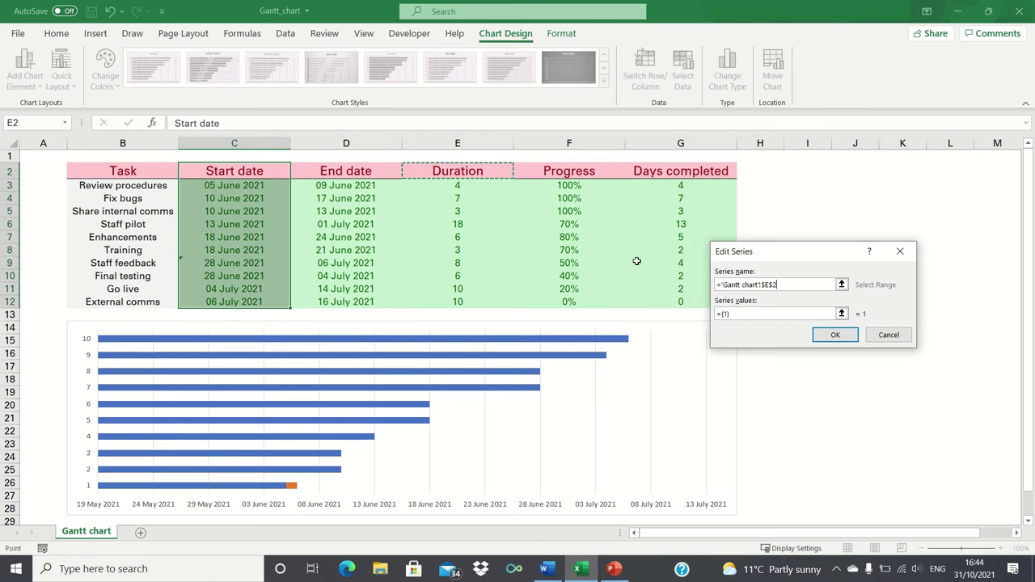
pyautogui.moveTo(739, 313); pyautogui.dragTo(697, 315)
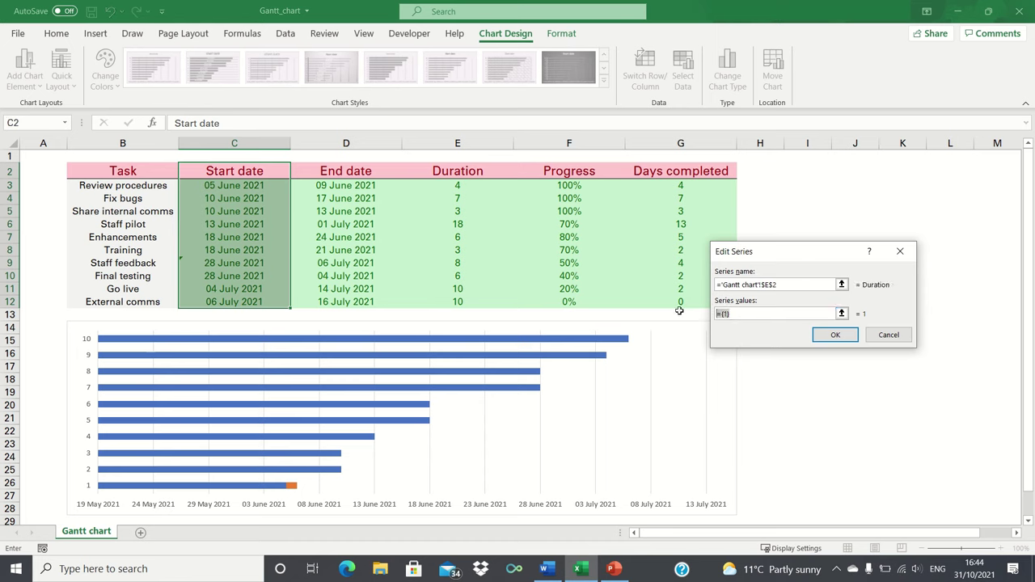
pyautogui.press('BackSpace')
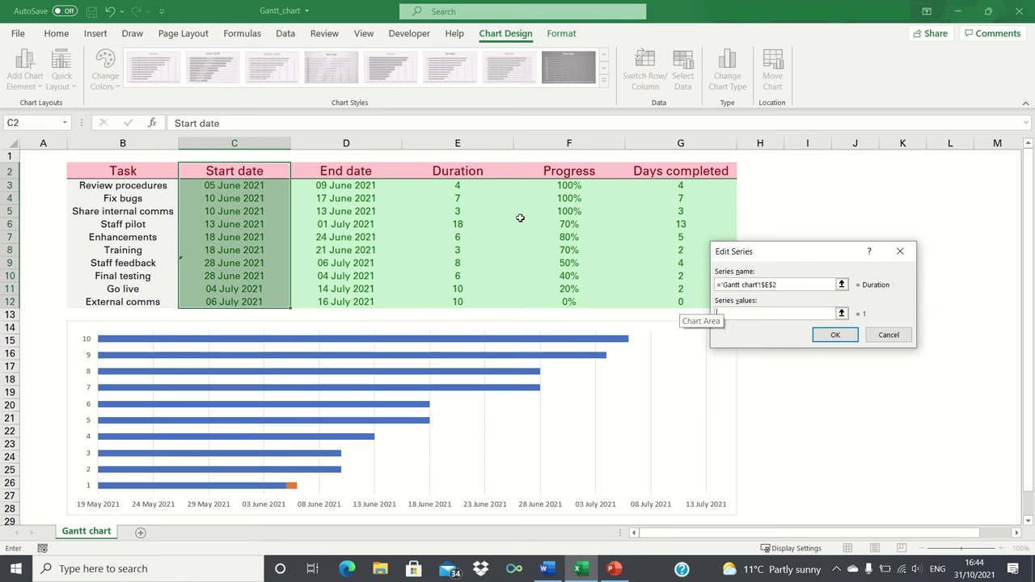
pyautogui.click(461, 185)
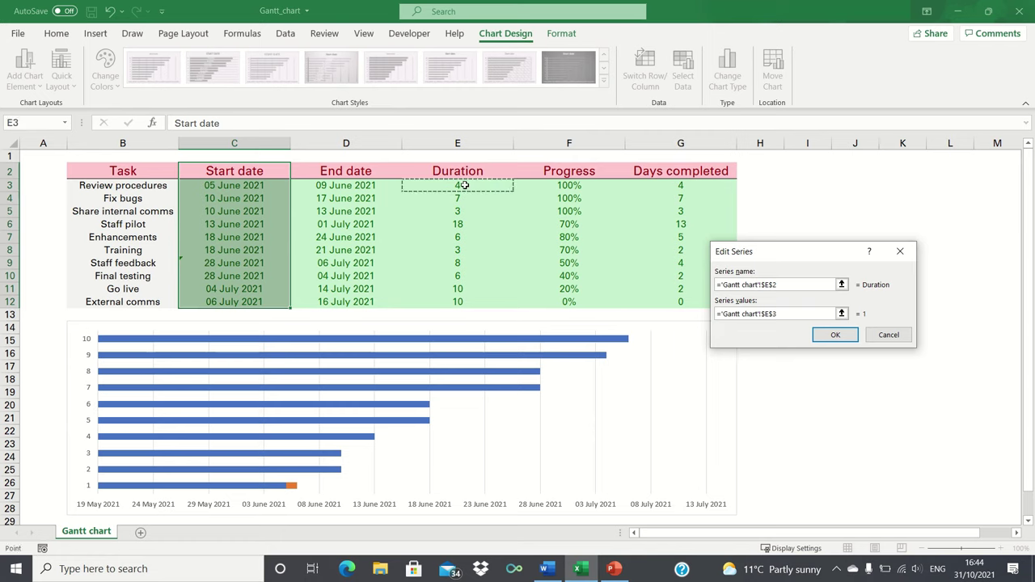
pyautogui.hotkey('ctrl', 'shift', 'Down')
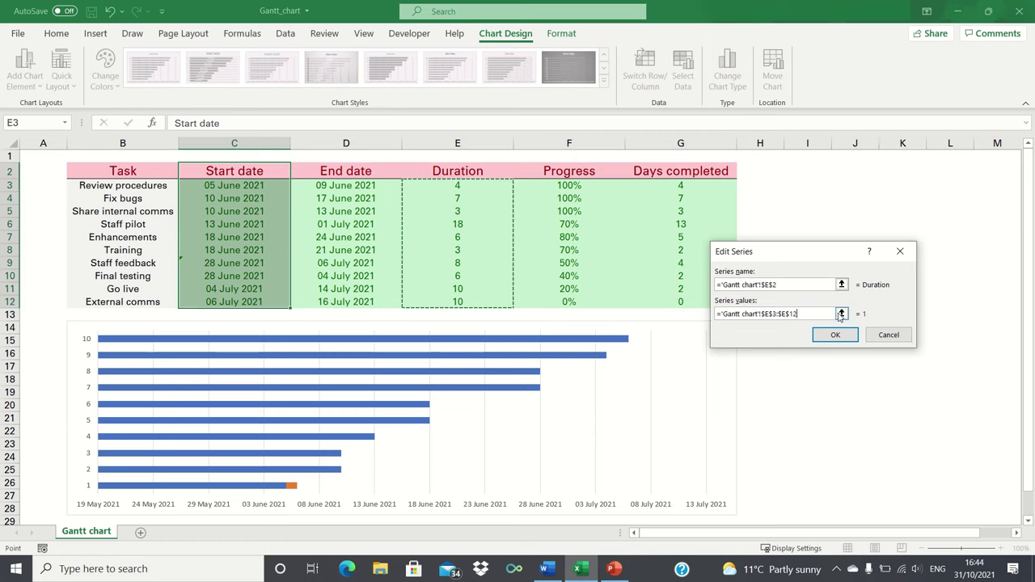
pyautogui.click(826, 335)
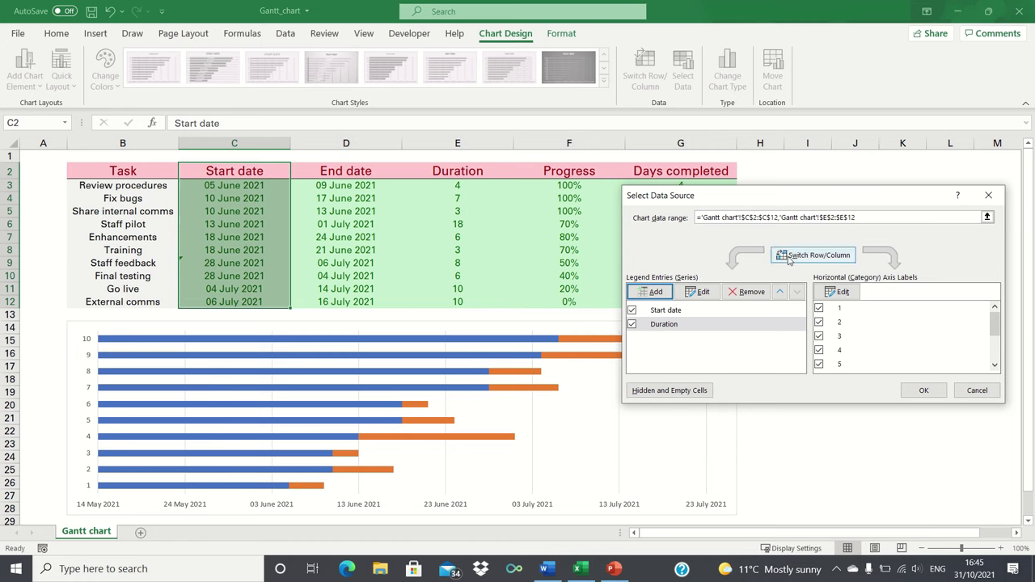
# Step: Use the task names in B3:B12 as the chart's category axis labels and apply the data source changes
pyautogui.click(840, 292)
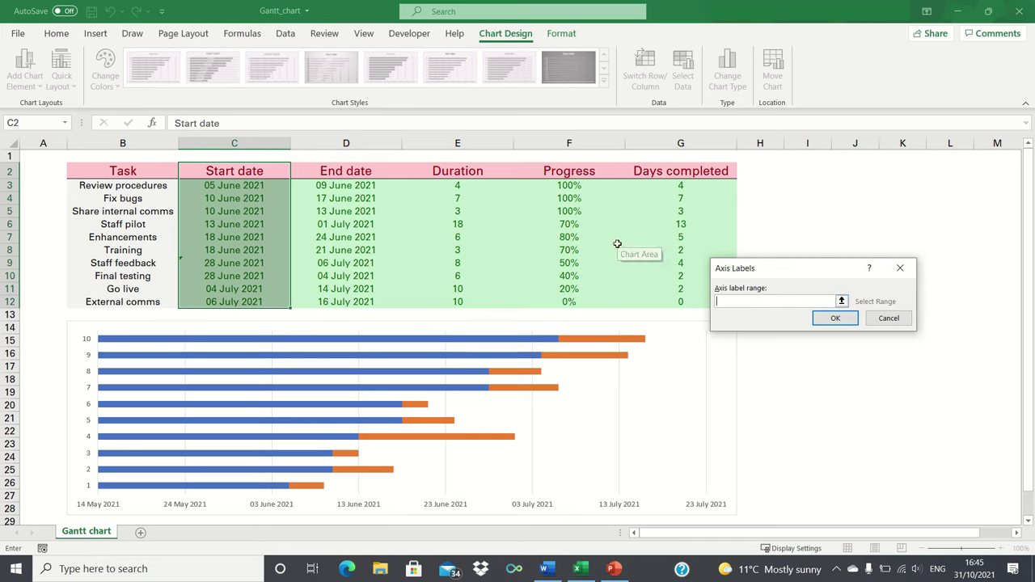
pyautogui.click(144, 187)
pyautogui.hotkey('ctrl', 'shift', 'Down')
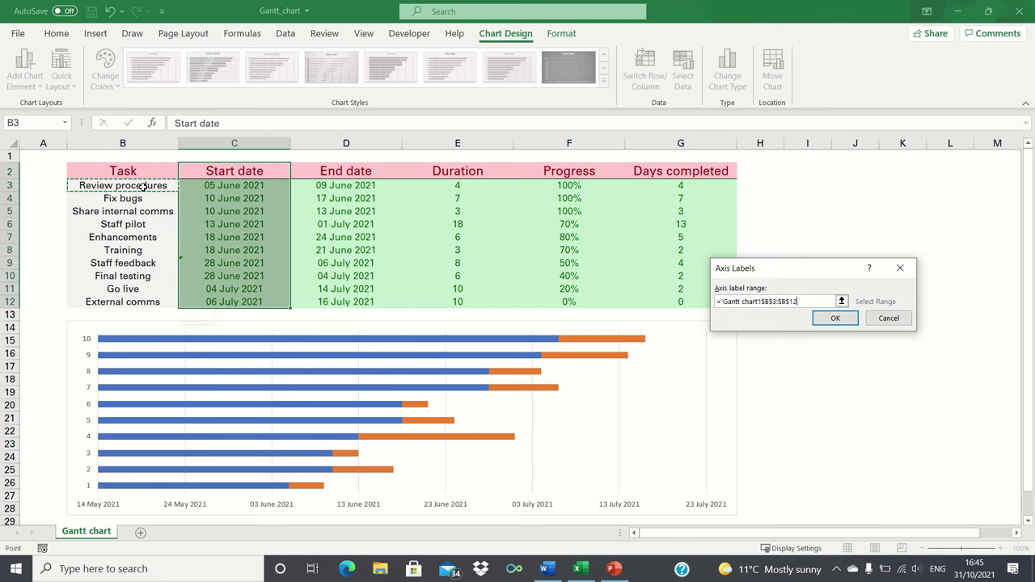
pyautogui.press('Return')
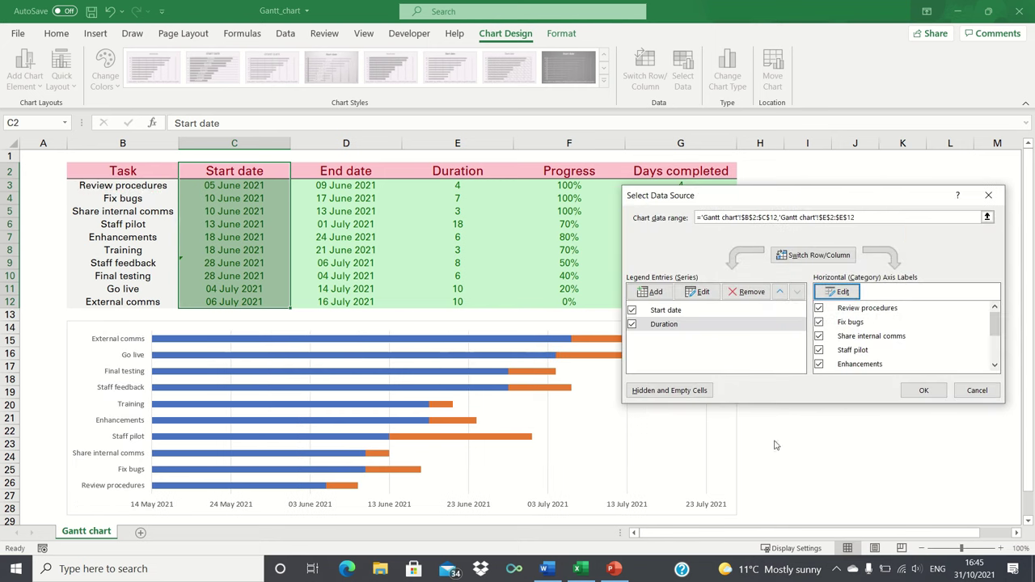
pyautogui.click(927, 390)
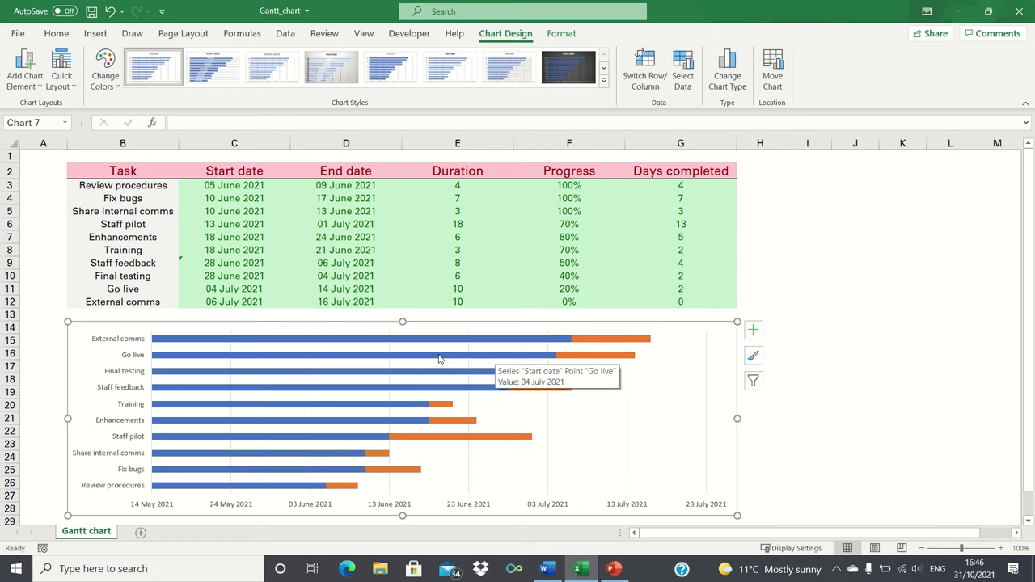
# Step: Set the Start date series bars in the chart to No fill
pyautogui.click(376, 341)
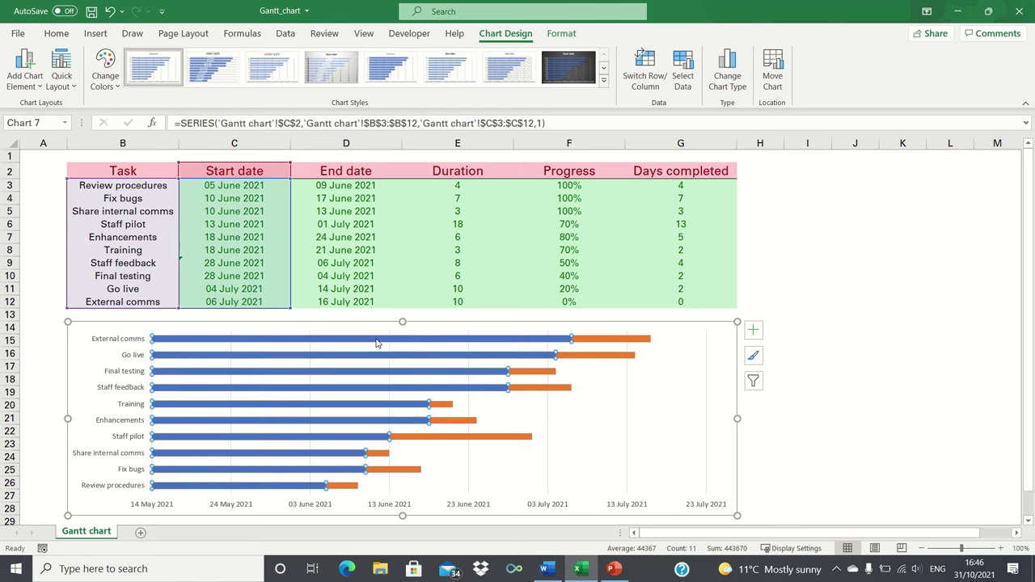
pyautogui.rightClick(375, 343)
pyautogui.click(454, 488)
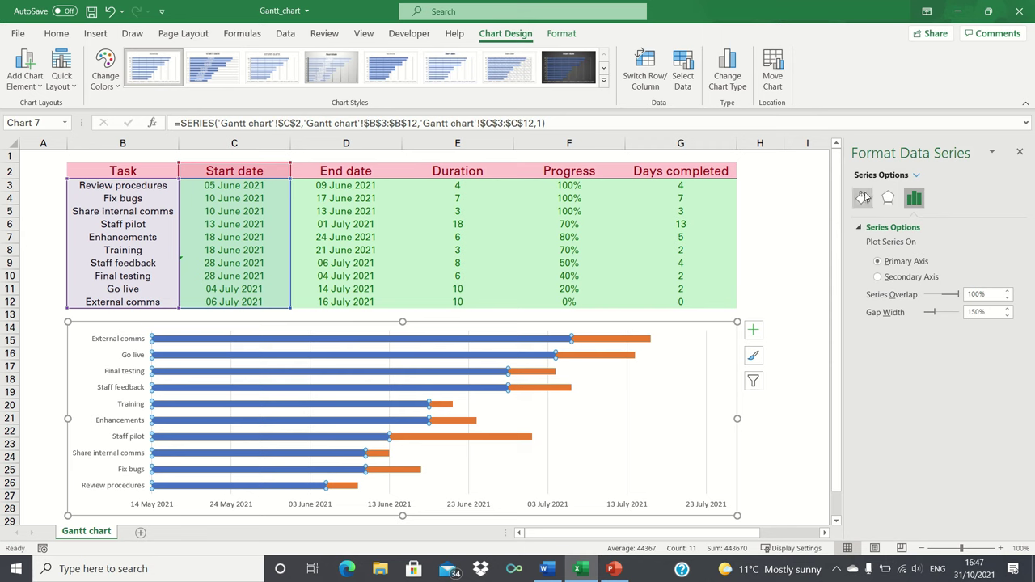
pyautogui.click(863, 197)
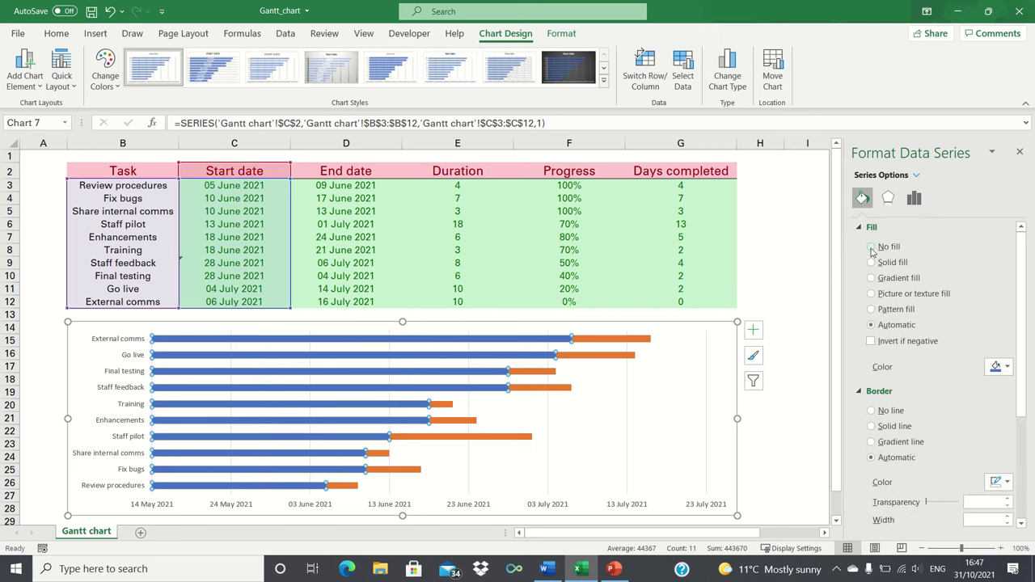
pyautogui.click(872, 246)
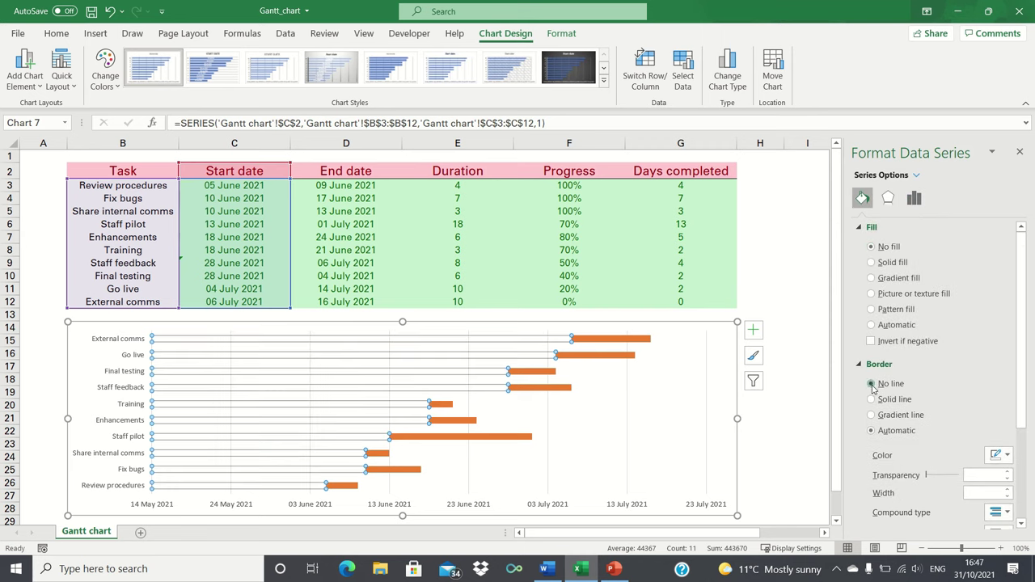
# Step: Set the border of the Start date series bars to No line and close the series formatting
pyautogui.click(871, 385)
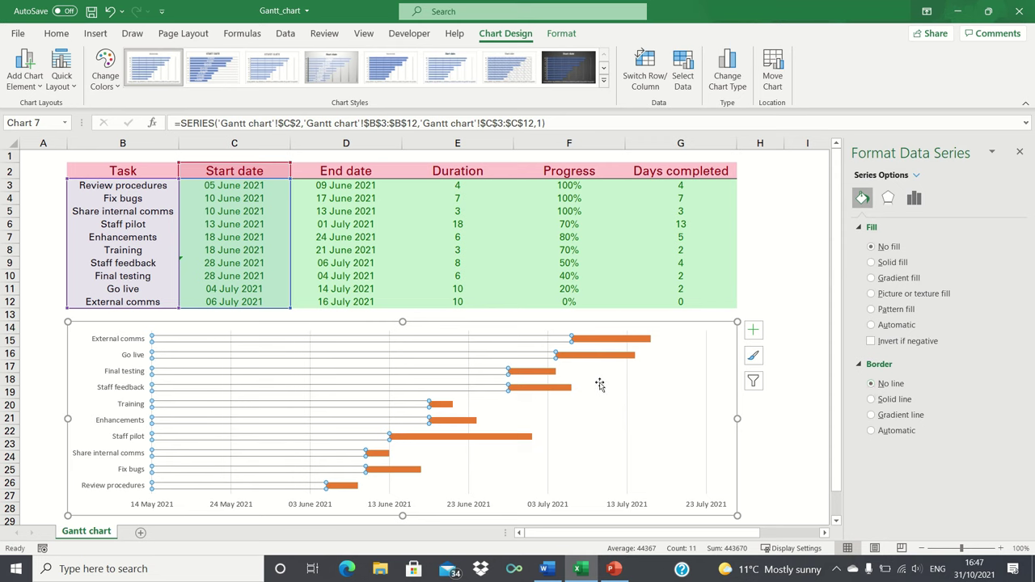
pyautogui.click(1021, 153)
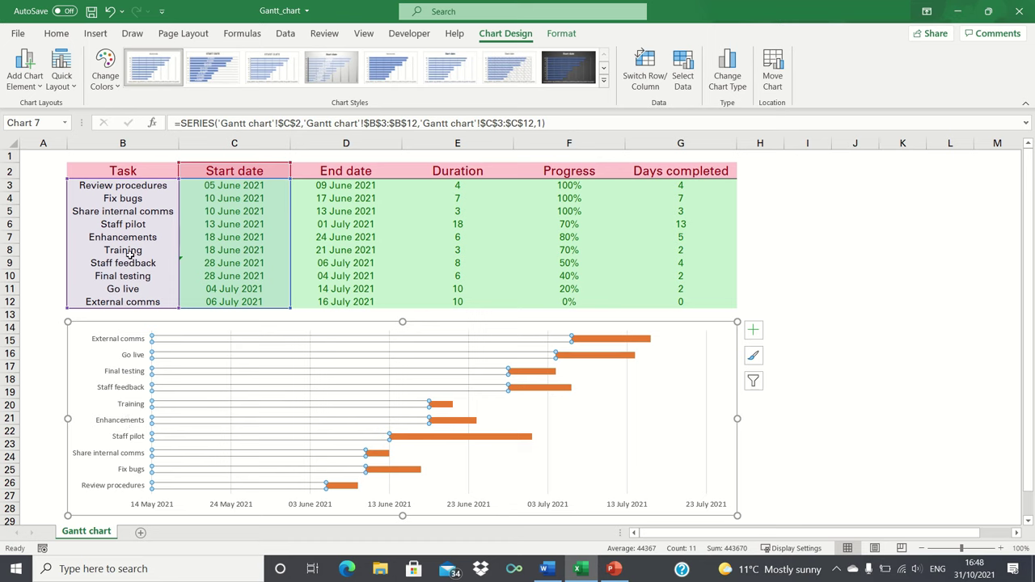
# Step: List the tasks on the chart's vertical axis in reverse order so Review procedures comes first
pyautogui.click(124, 341)
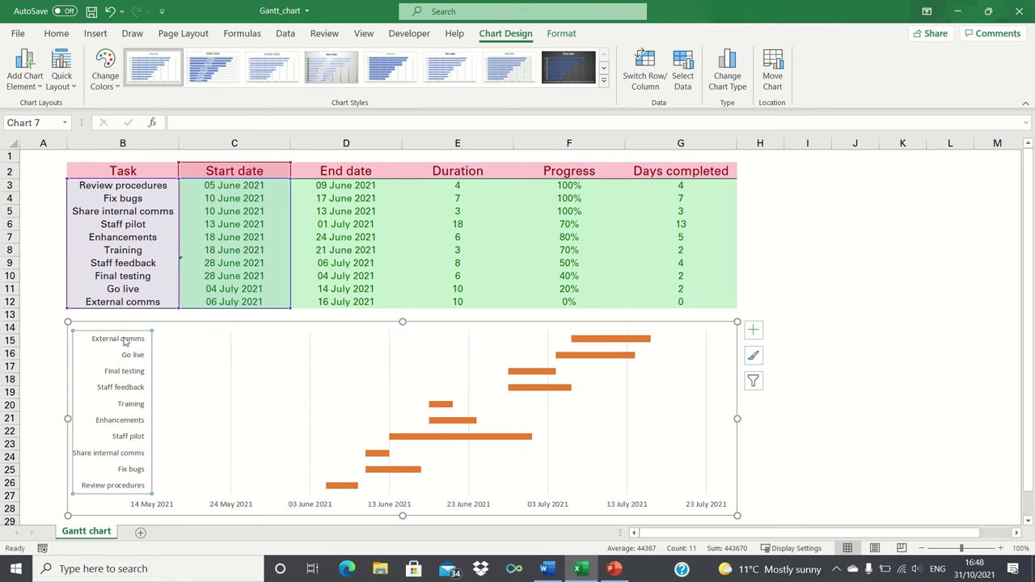
pyautogui.rightClick(124, 341)
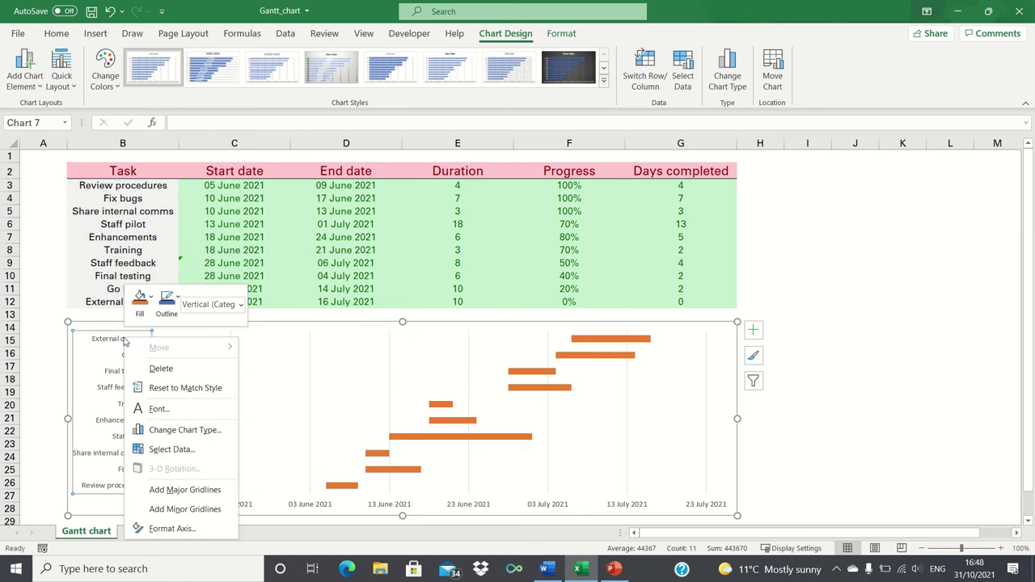
pyautogui.click(171, 528)
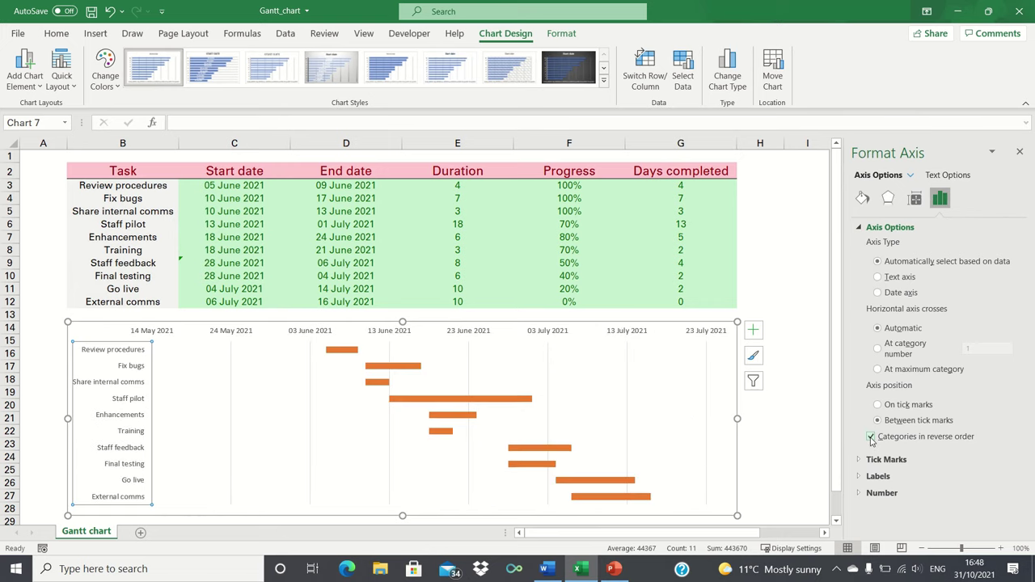
pyautogui.click(1020, 153)
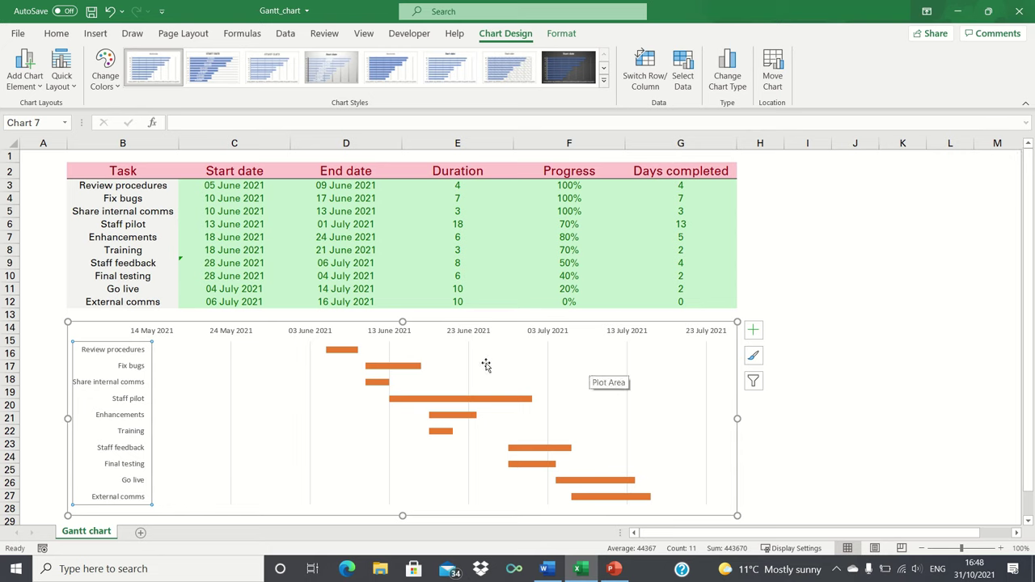
# Step: Check the serial number of the first start date in C3 by previewing it in General format, without applying the format
pyautogui.click(320, 334)
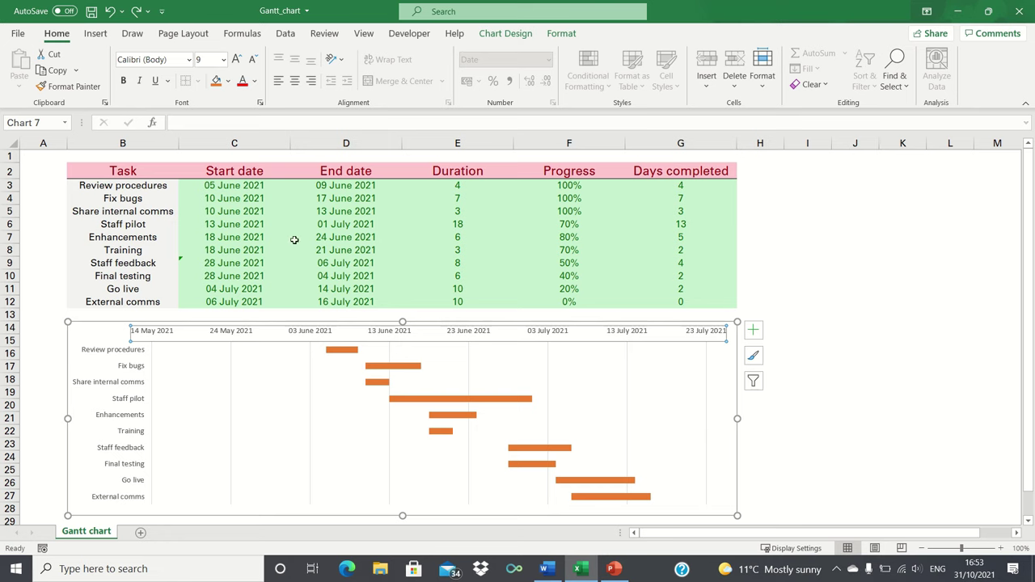
pyautogui.click(241, 185)
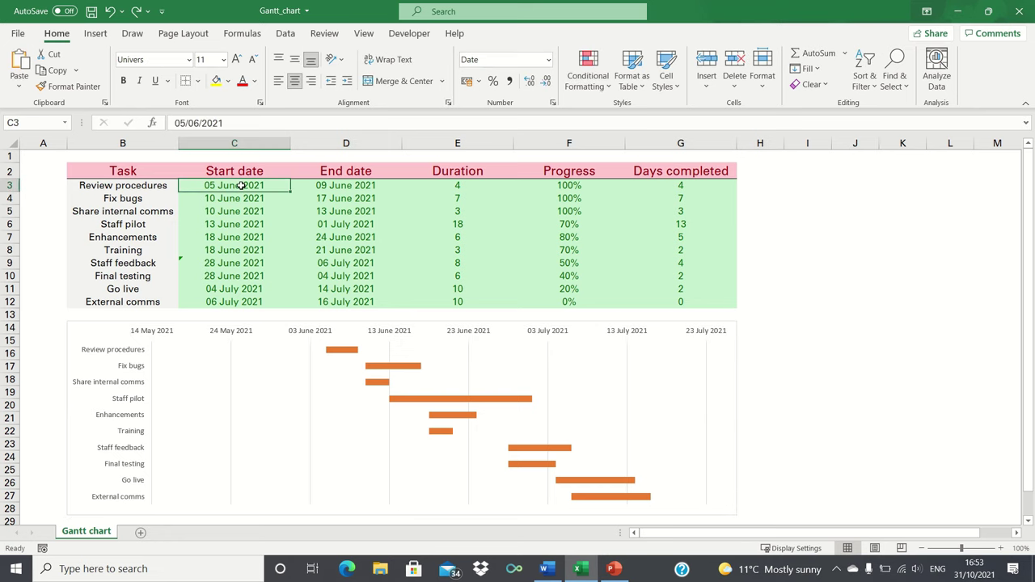
pyautogui.rightClick(241, 185)
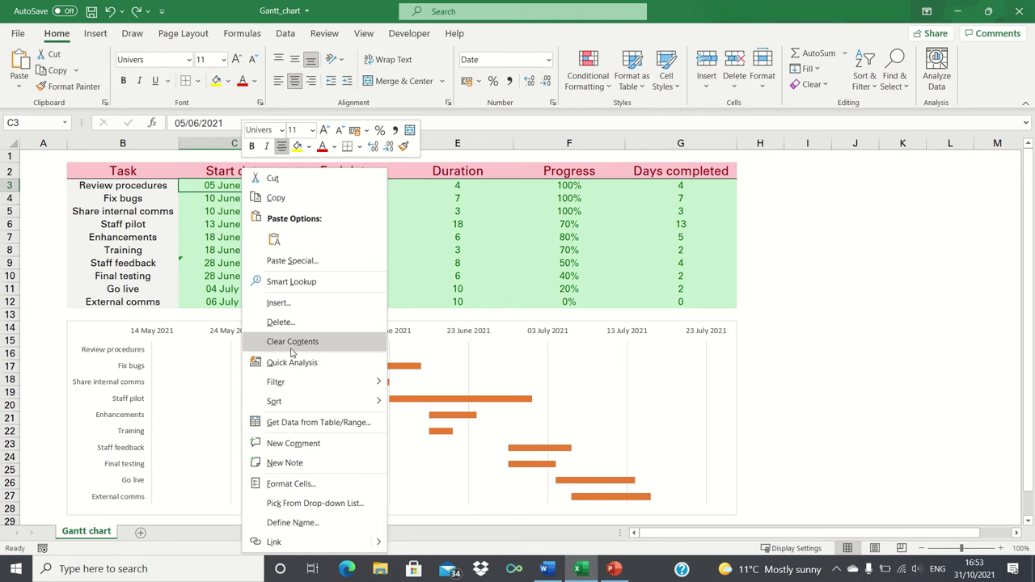
pyautogui.click(324, 485)
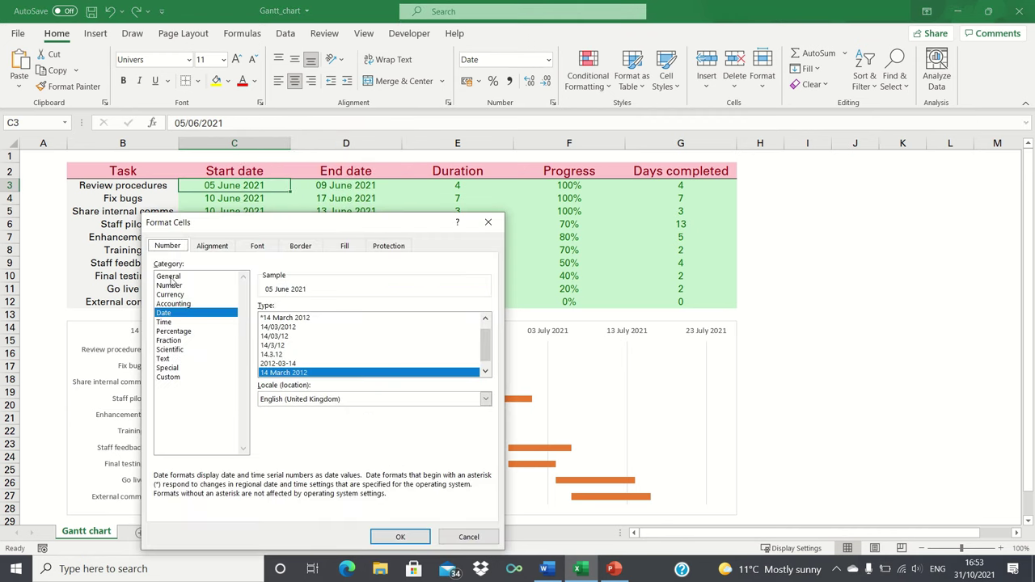
pyautogui.click(170, 276)
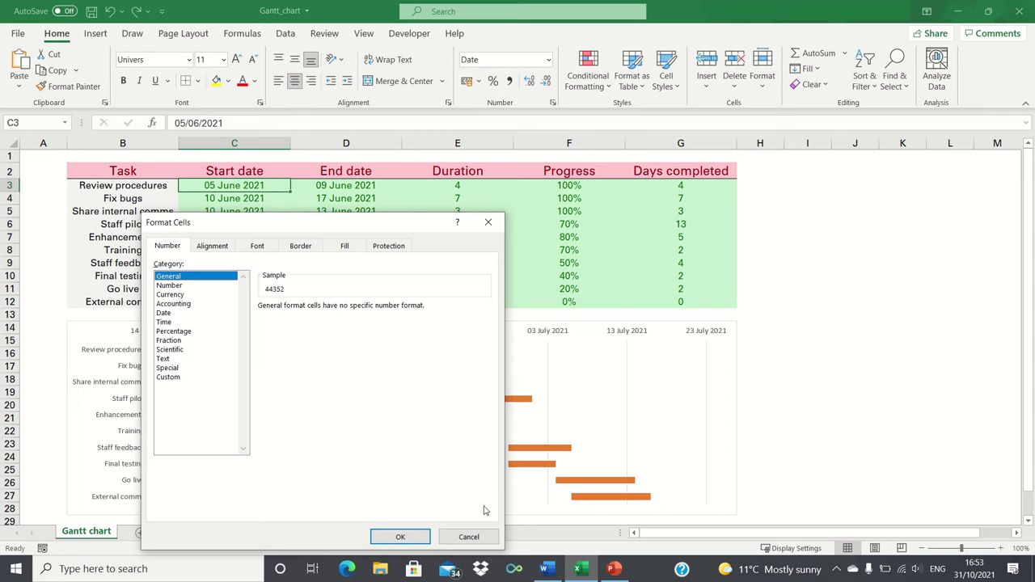
pyautogui.click(469, 538)
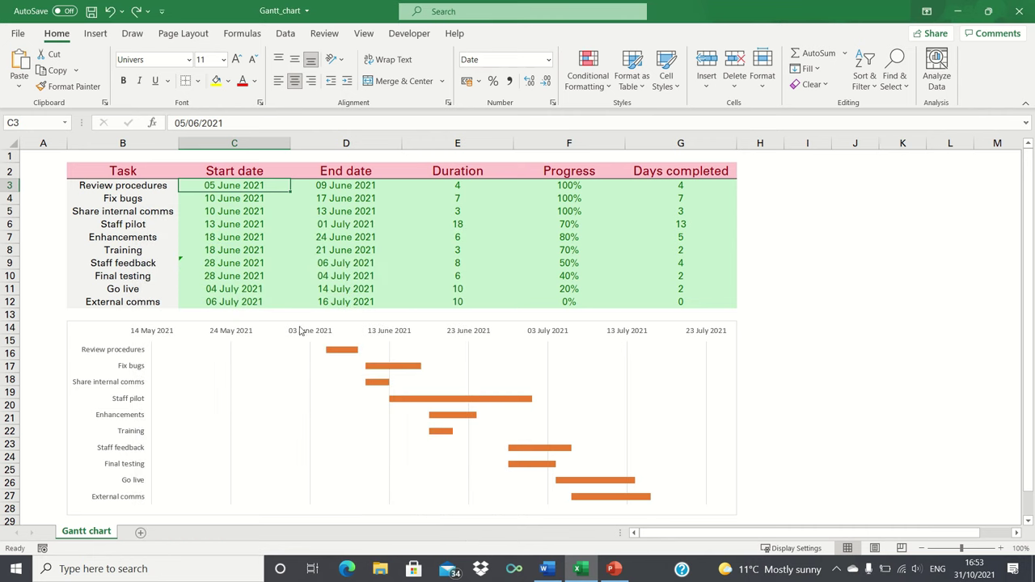
# Step: Check the serial number of the last end date in D12 by previewing it in General format, without applying the format
pyautogui.click(336, 302)
pyautogui.rightClick(336, 302)
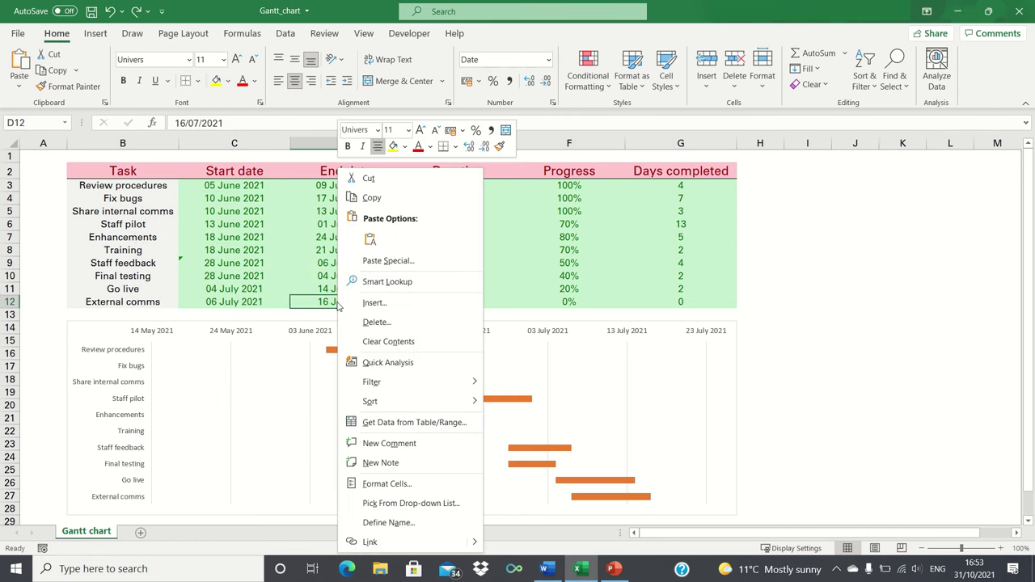
pyautogui.click(407, 487)
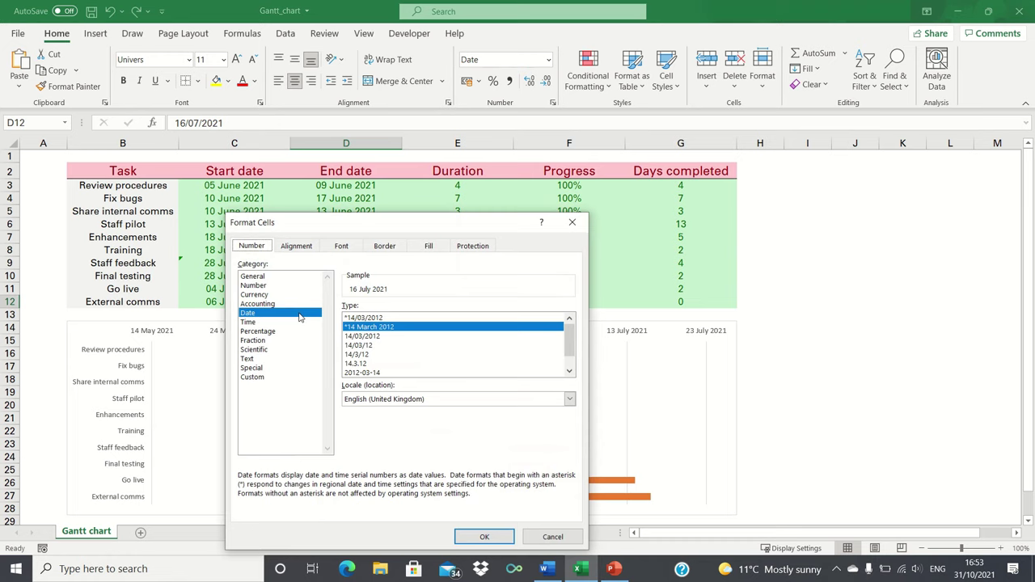
pyautogui.click(264, 278)
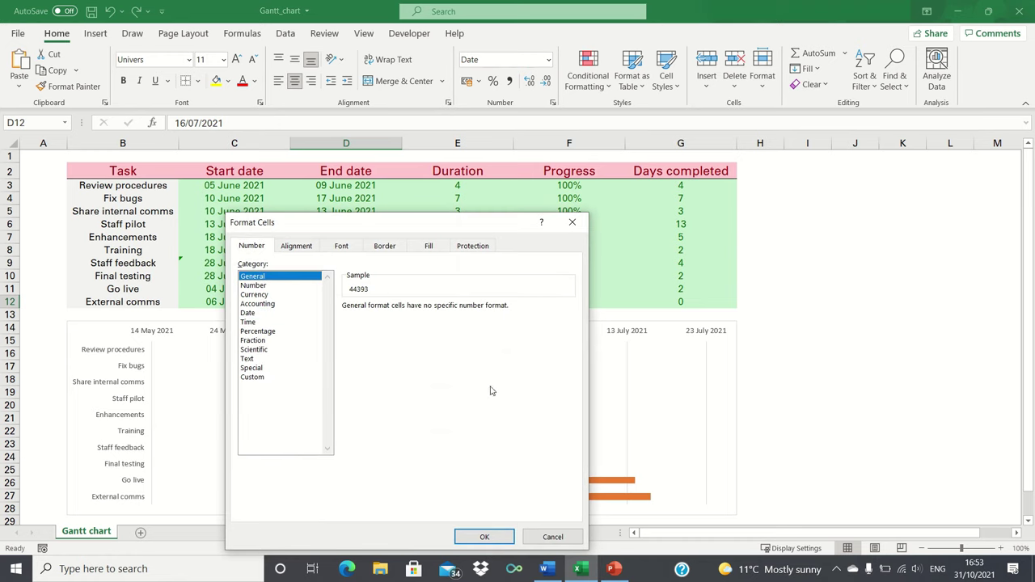
pyautogui.click(553, 538)
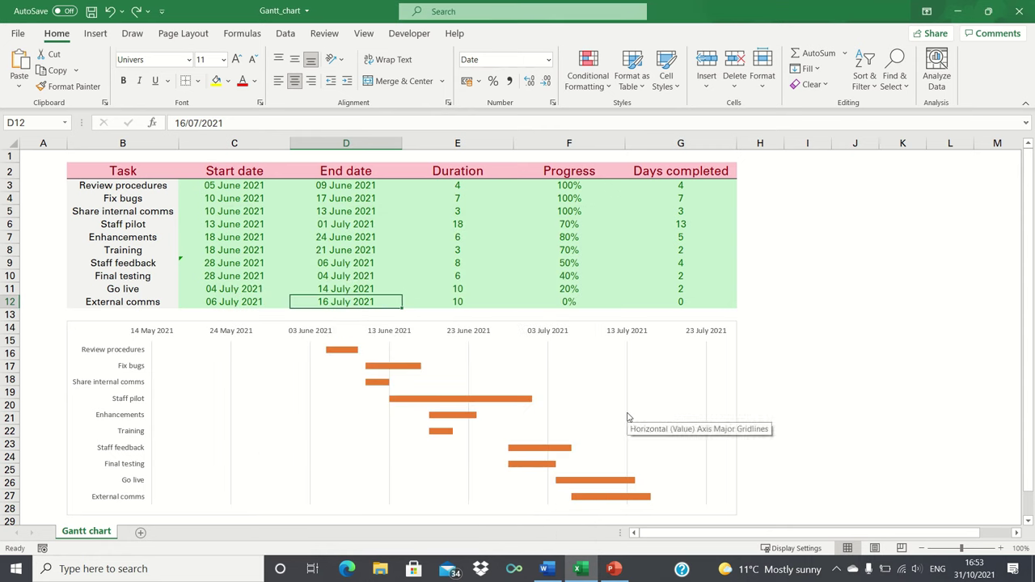
# Step: Set the chart's horizontal date axis bounds to a minimum of 44352 and a maximum of 44393
pyautogui.click(482, 336)
pyautogui.click(712, 335)
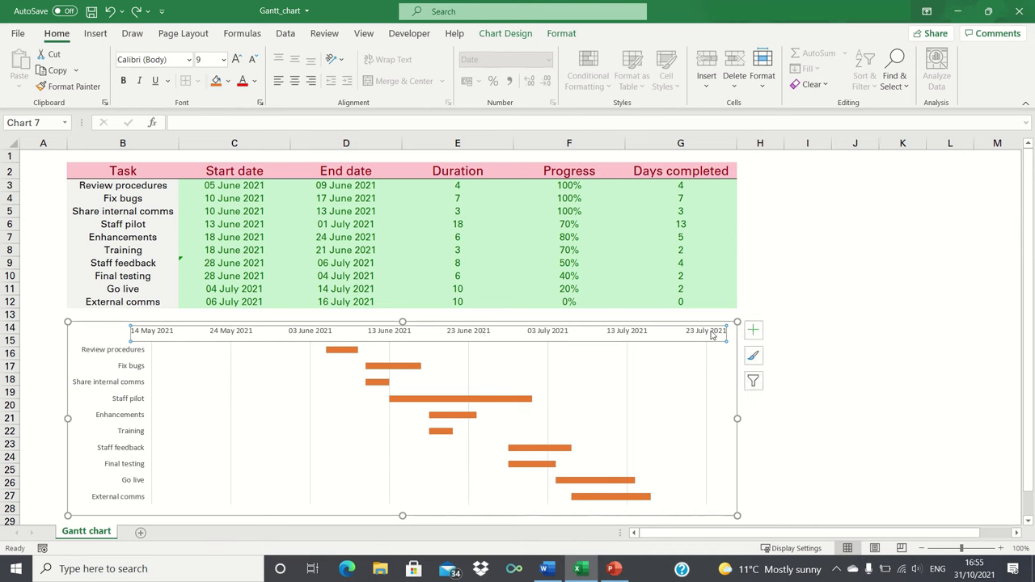
pyautogui.rightClick(712, 336)
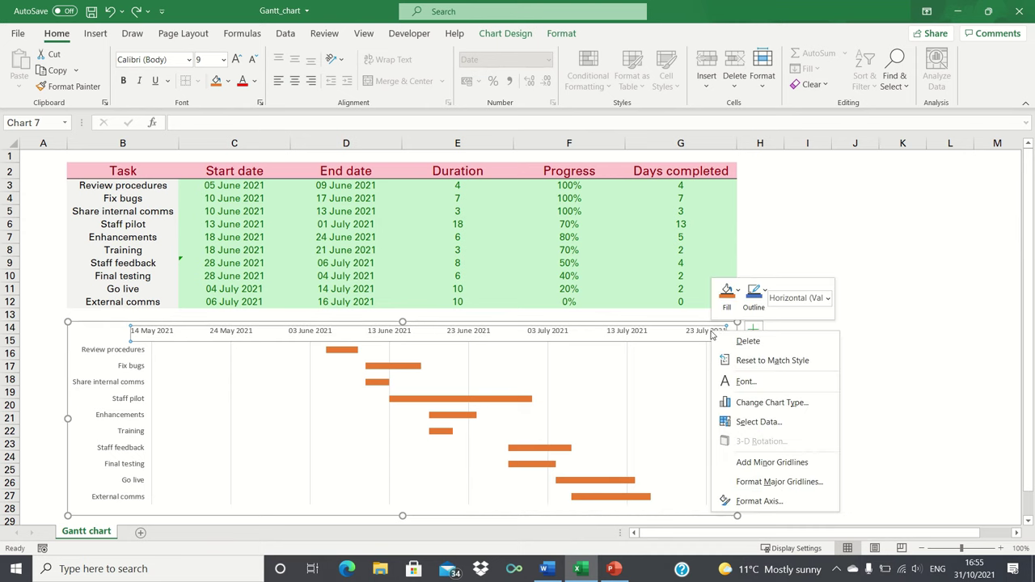
pyautogui.click(765, 504)
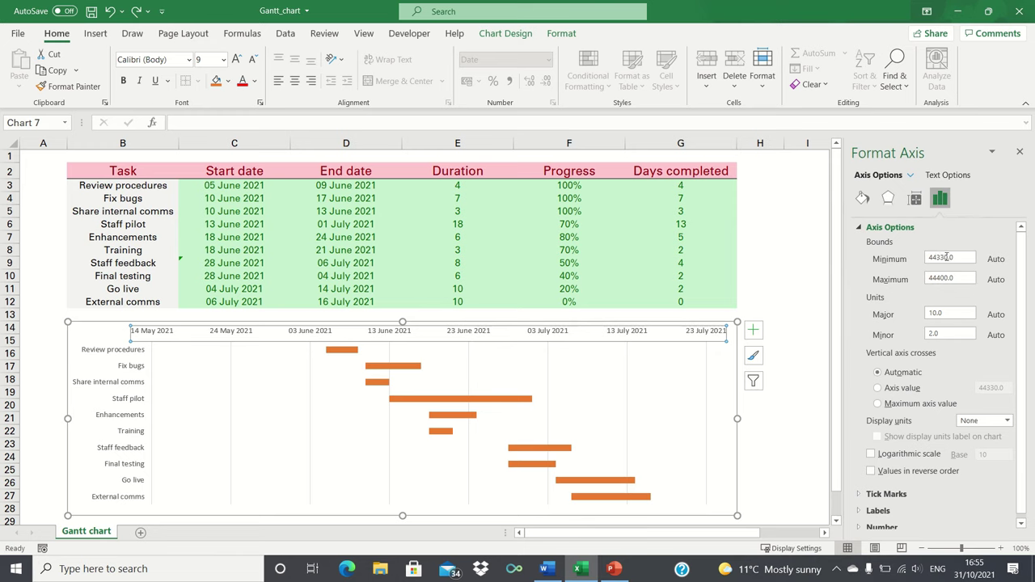
pyautogui.click(949, 257)
pyautogui.click(948, 279)
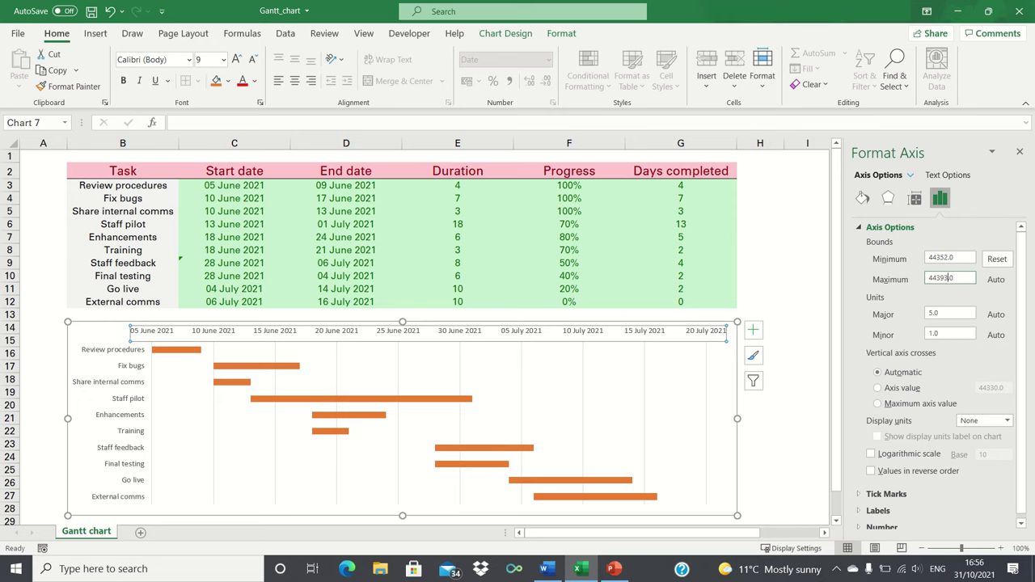
pyautogui.write('44393')
pyautogui.press('Return')
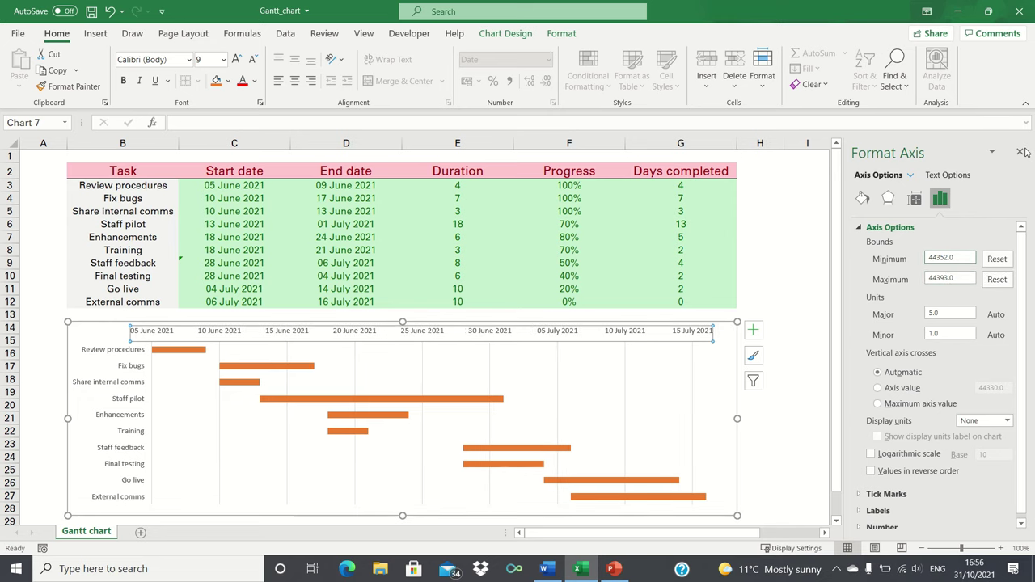
pyautogui.click(1020, 151)
pyautogui.click(728, 323)
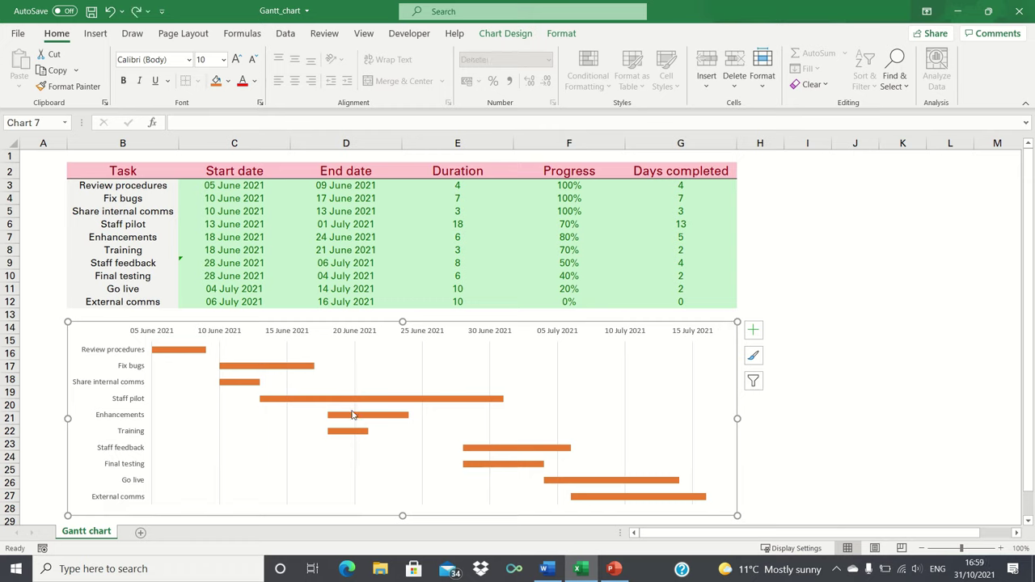
# Step: Thicken the Duration bars by setting the series gap width to 0%
pyautogui.moveTo(353, 427)
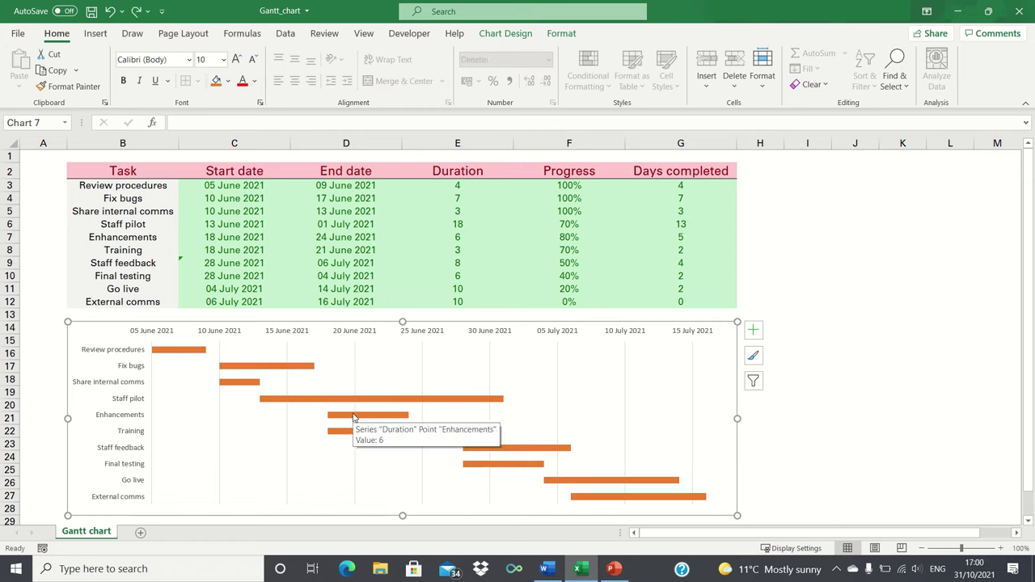
pyautogui.click(354, 399)
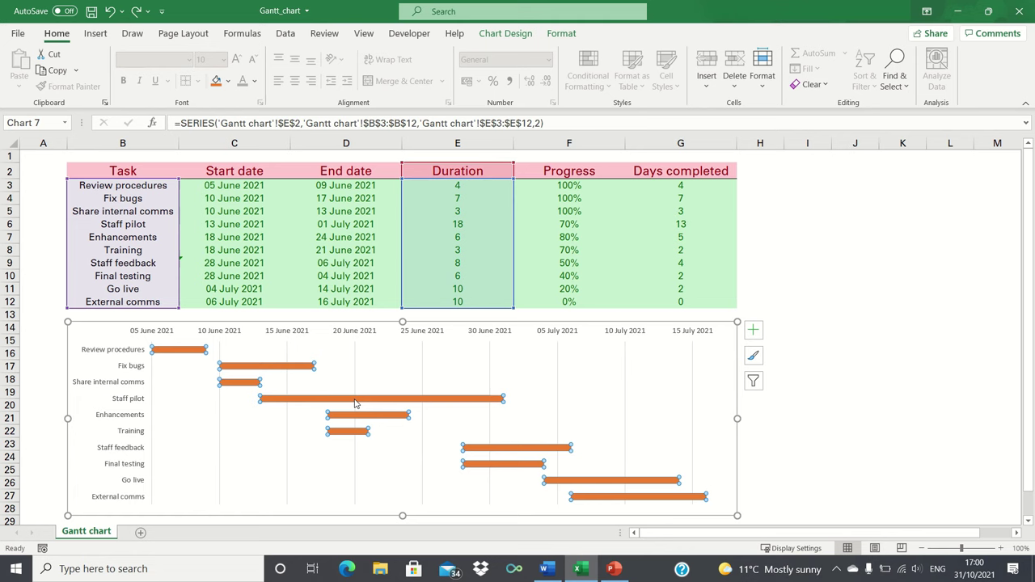
pyautogui.rightClick(354, 402)
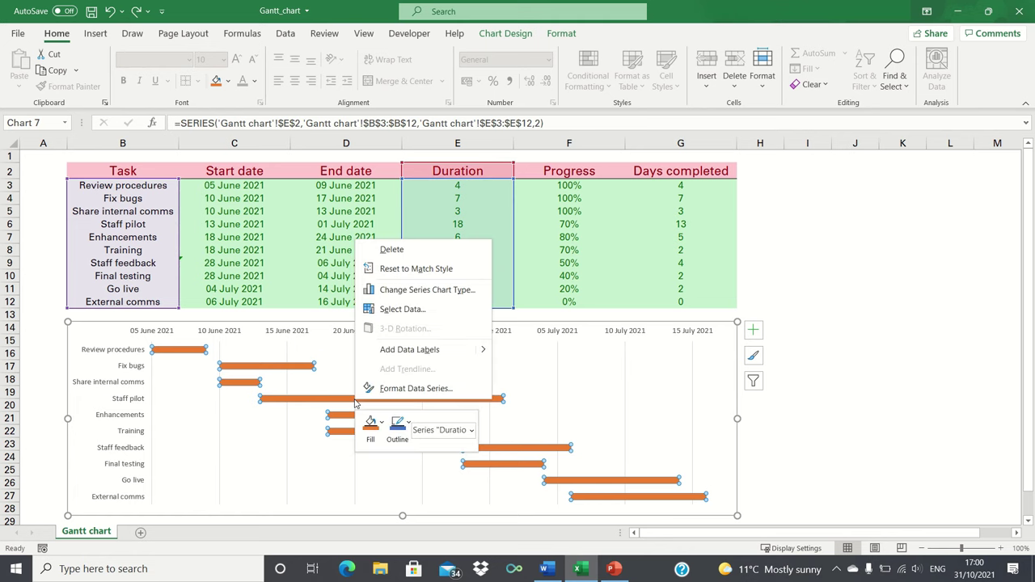
pyautogui.click(398, 392)
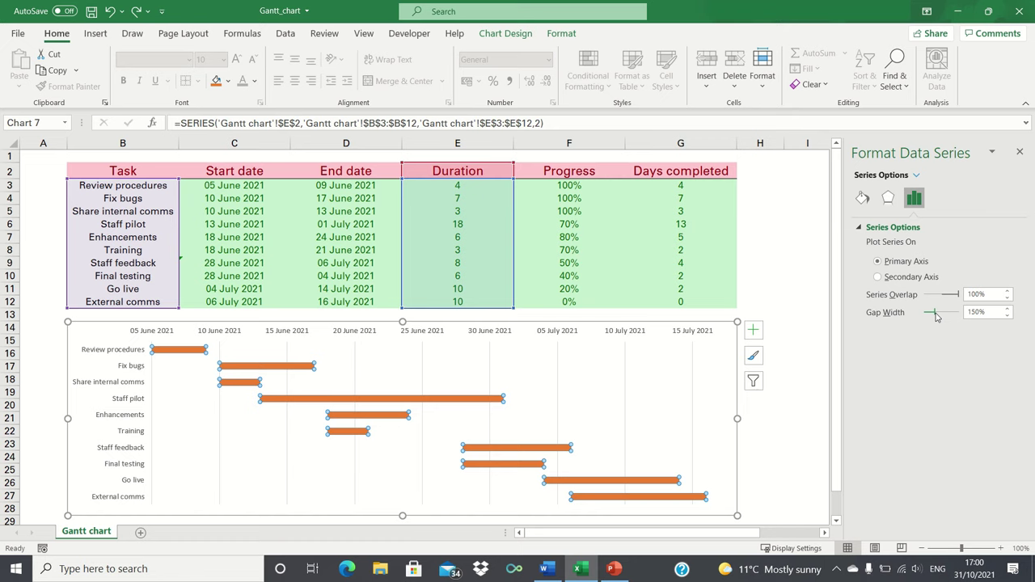
pyautogui.moveTo(936, 315); pyautogui.dragTo(896, 319)
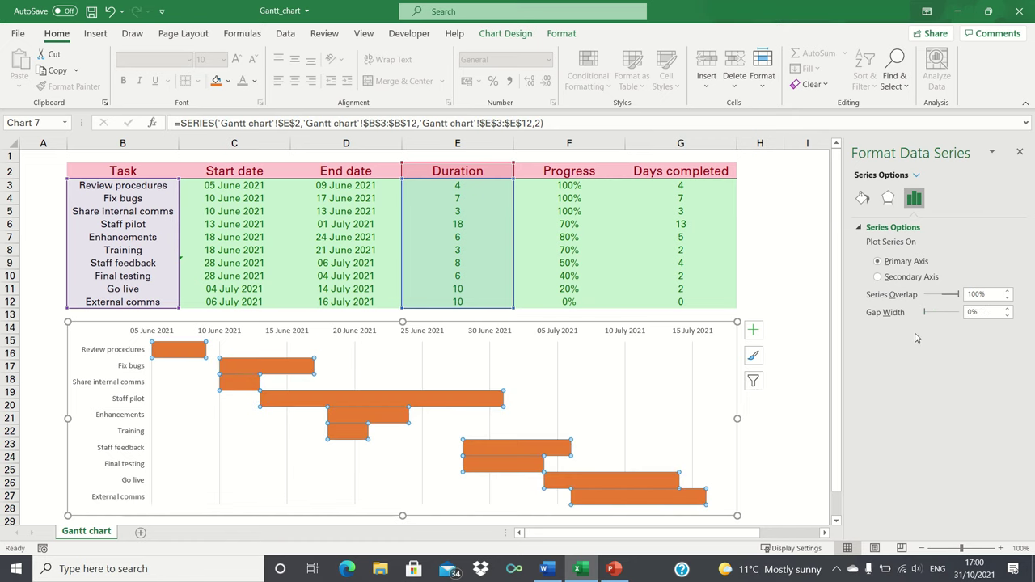
# Step: Apply a gradient fill to the Duration series bars and close the series formatting
pyautogui.click(862, 199)
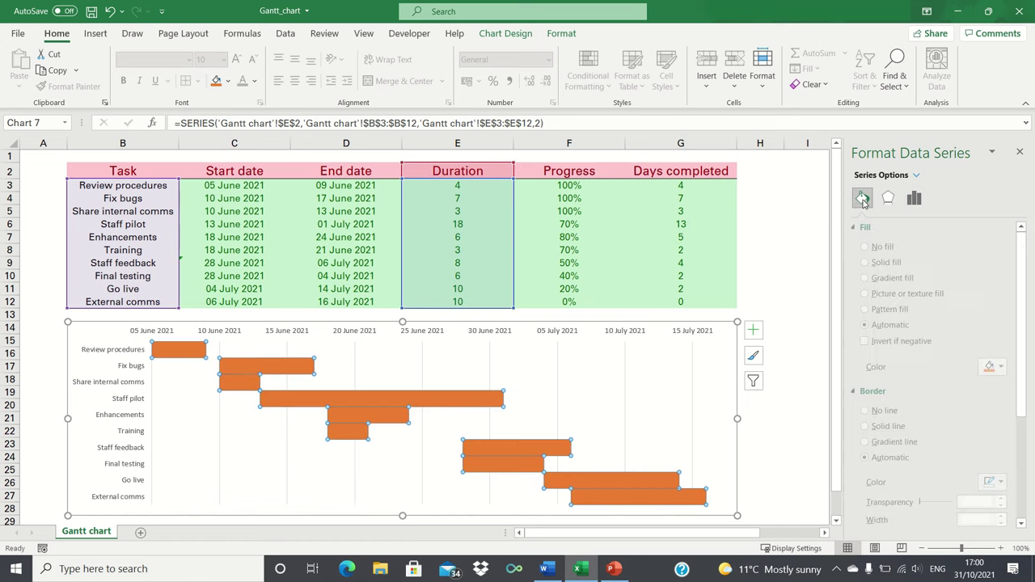
pyautogui.click(871, 278)
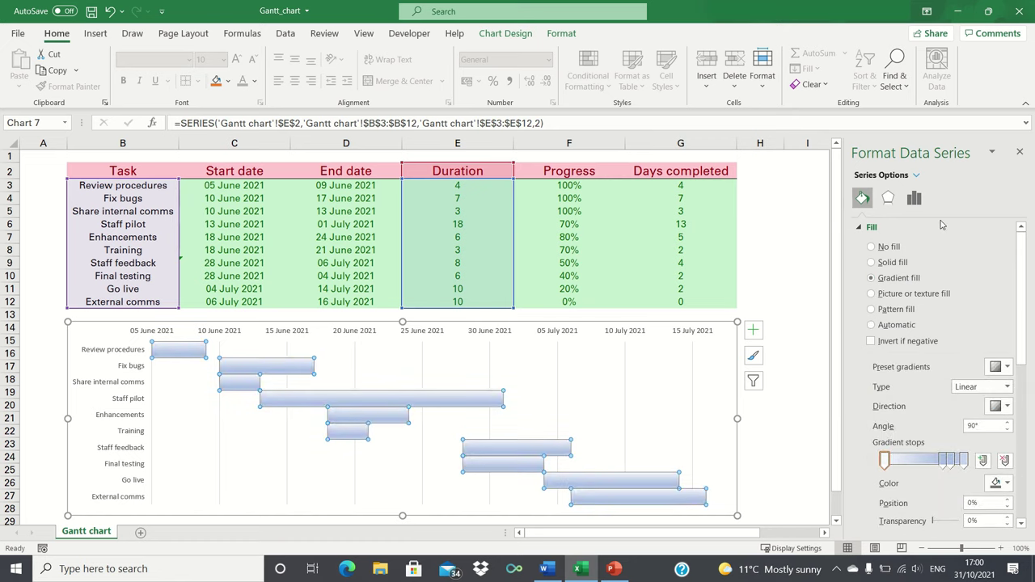
pyautogui.click(1020, 152)
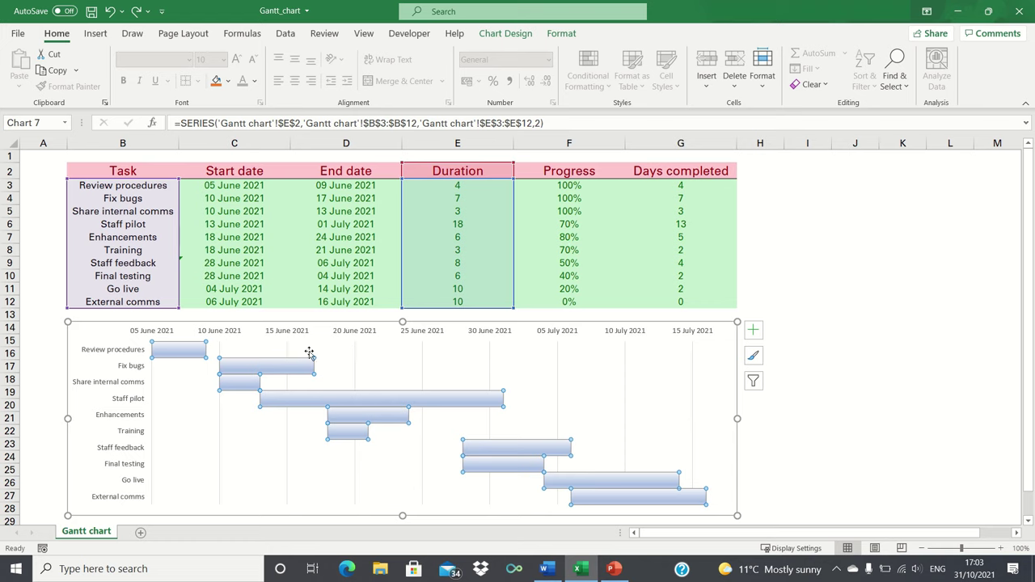
# Step: Add error bars to the Start date series and set their direction to Plus
pyautogui.click(176, 371)
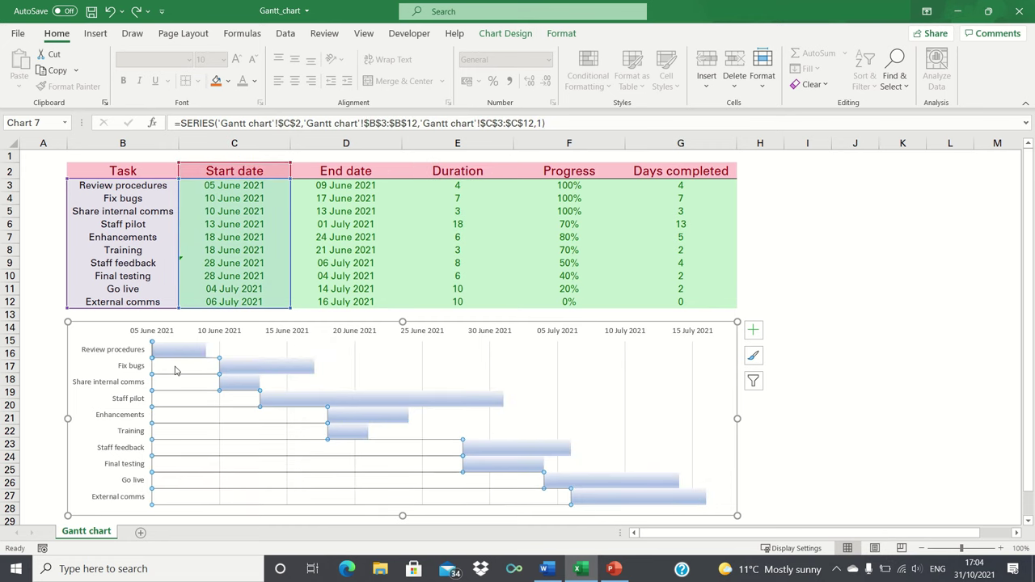
pyautogui.click(753, 333)
pyautogui.click(783, 412)
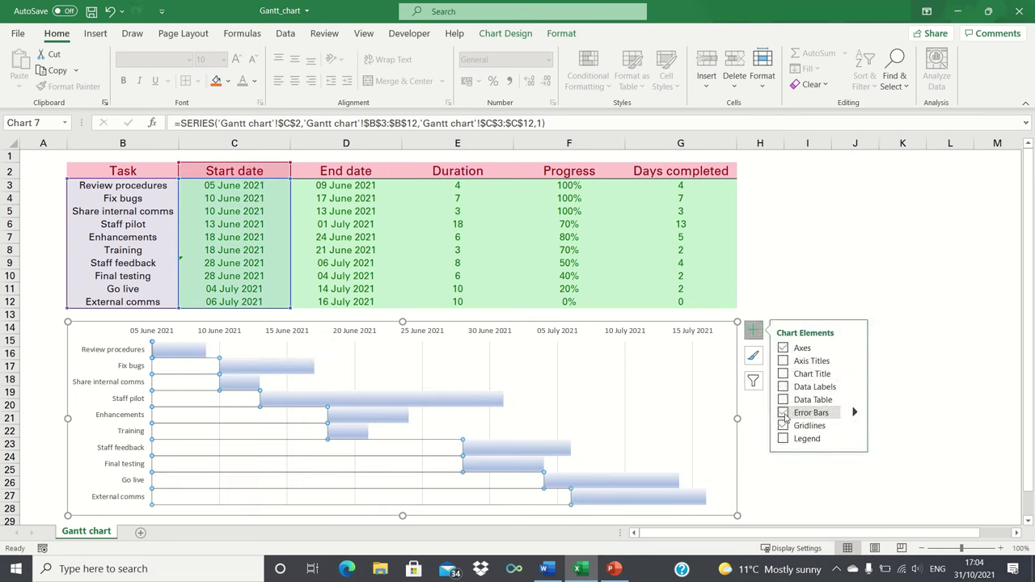
pyautogui.click(855, 414)
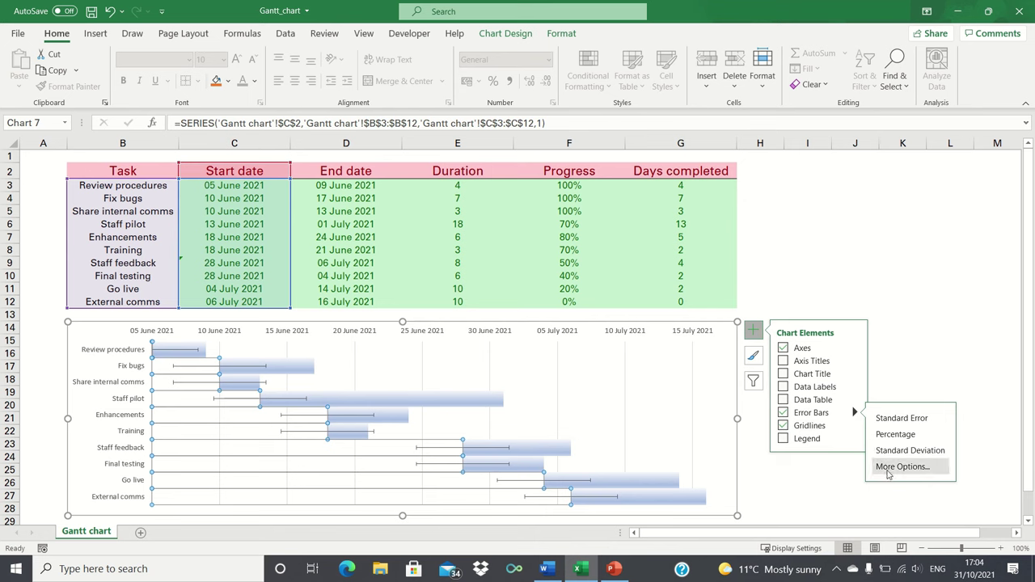
pyautogui.click(902, 467)
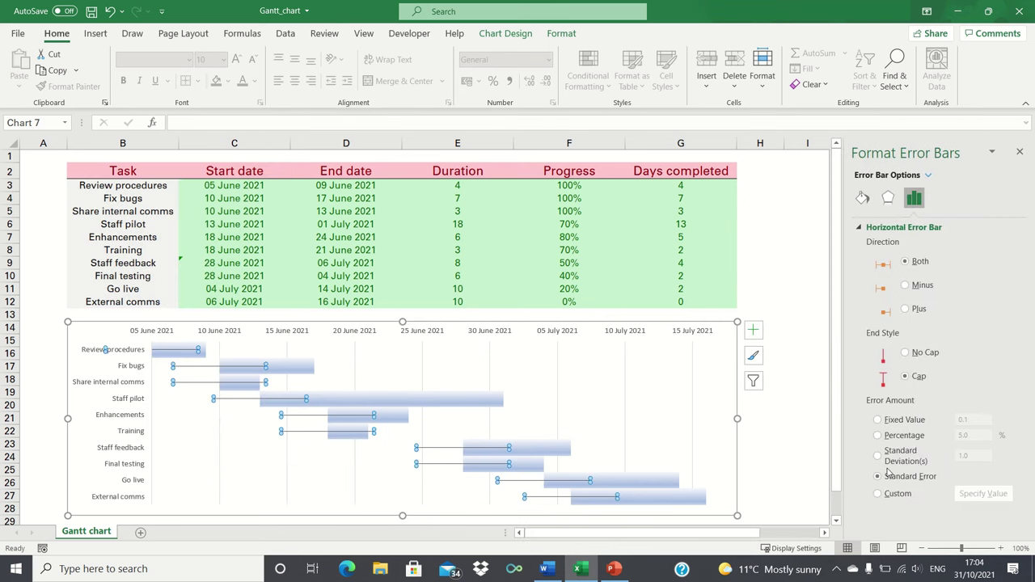
pyautogui.click(906, 311)
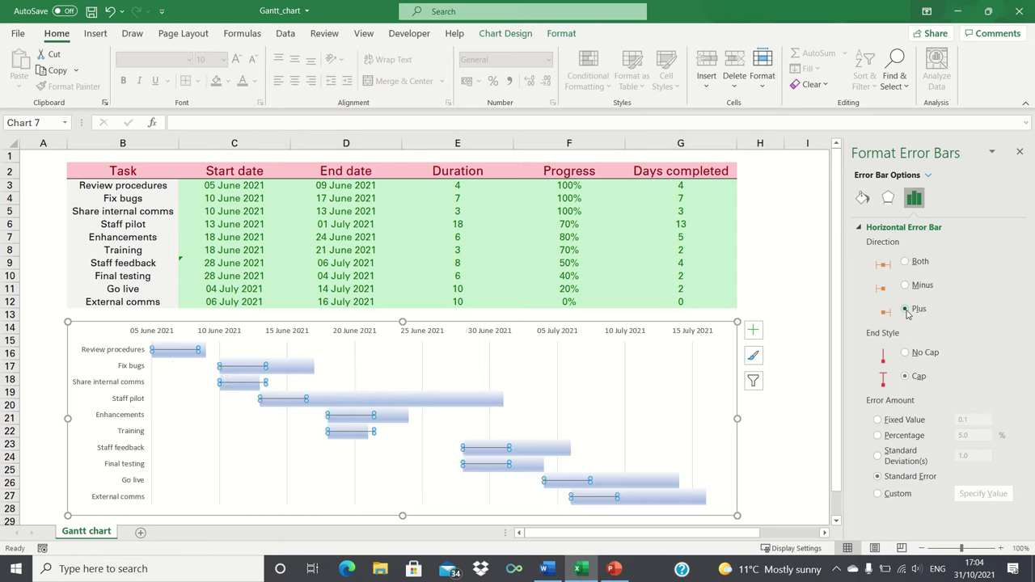
# Step: Set the error bars to No Cap with a custom positive error value from the Days completed cells G3:G12
pyautogui.click(905, 353)
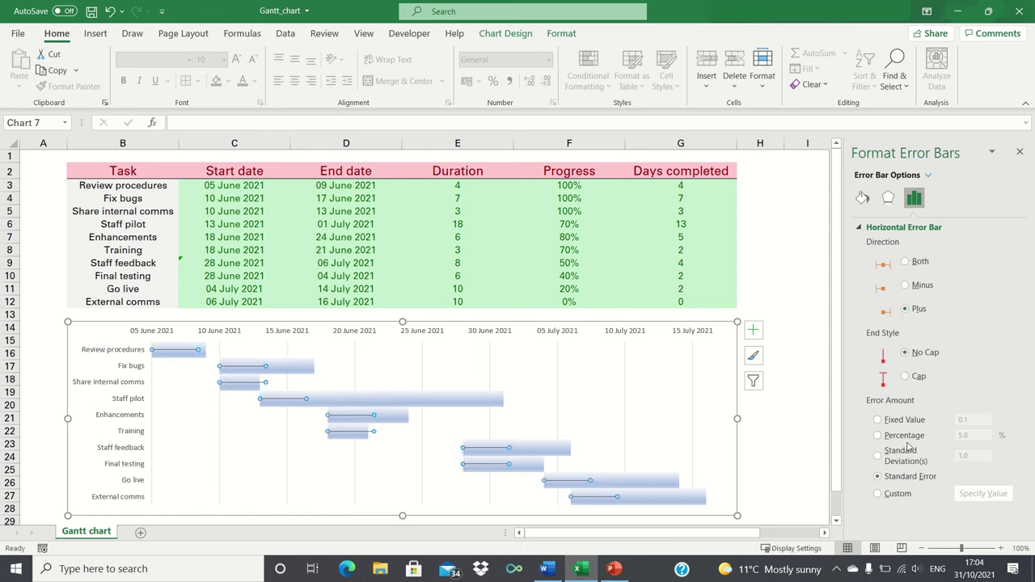
pyautogui.click(879, 495)
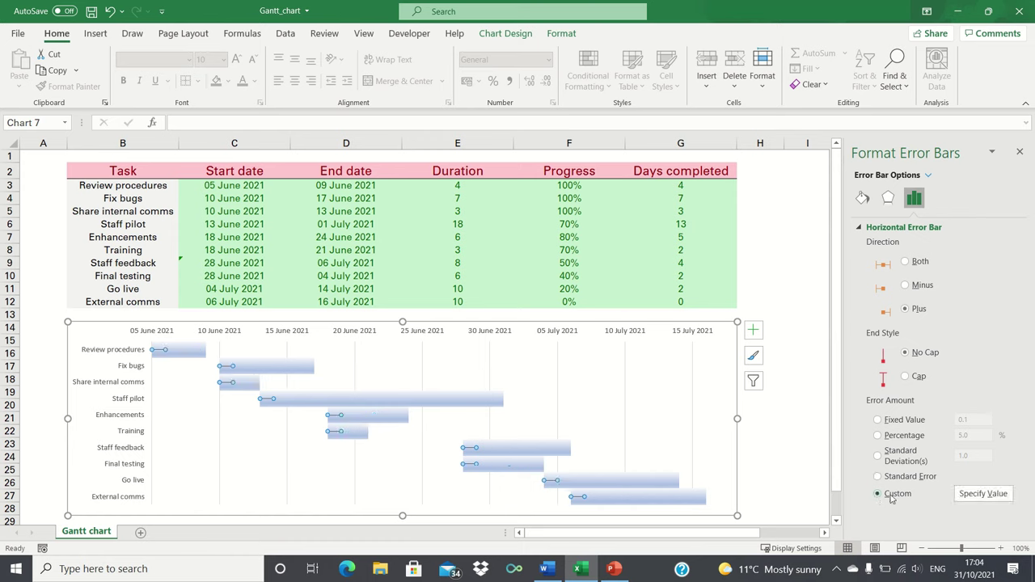
pyautogui.click(976, 495)
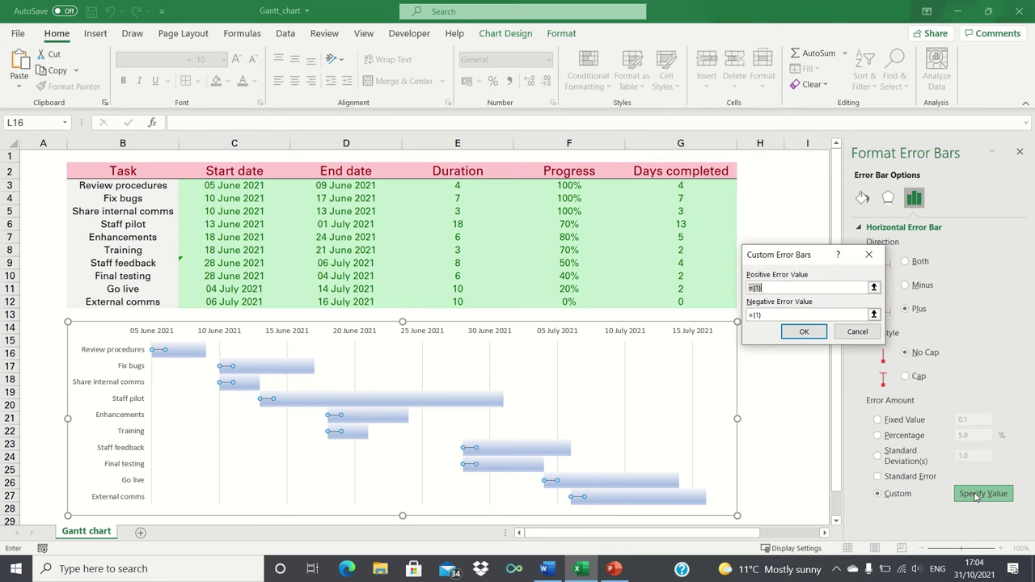
pyautogui.click(683, 185)
pyautogui.hotkey('shift', 'Down')
pyautogui.hotkey('ctrl', 'shift', 'Down')
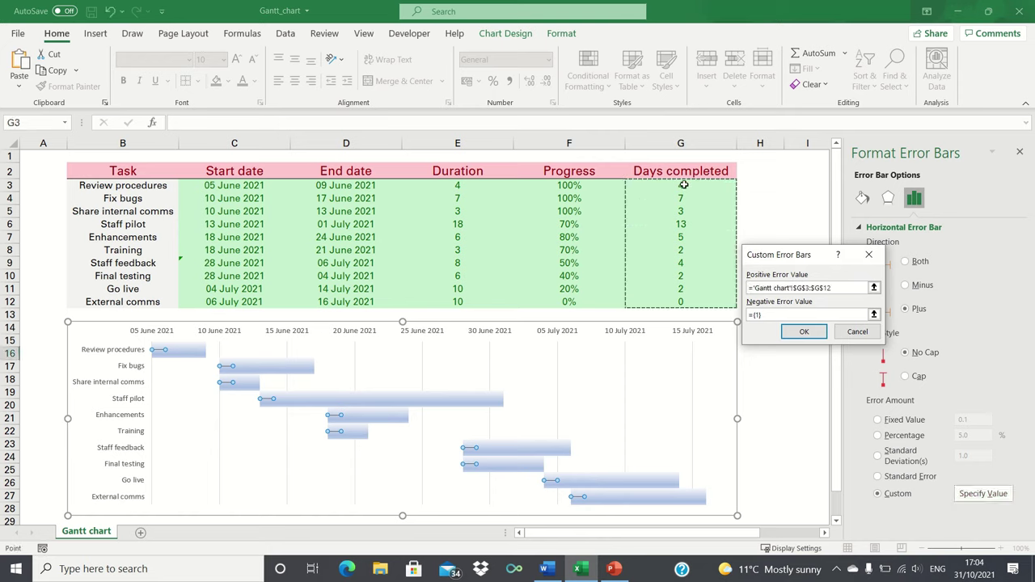
pyautogui.press('Return')
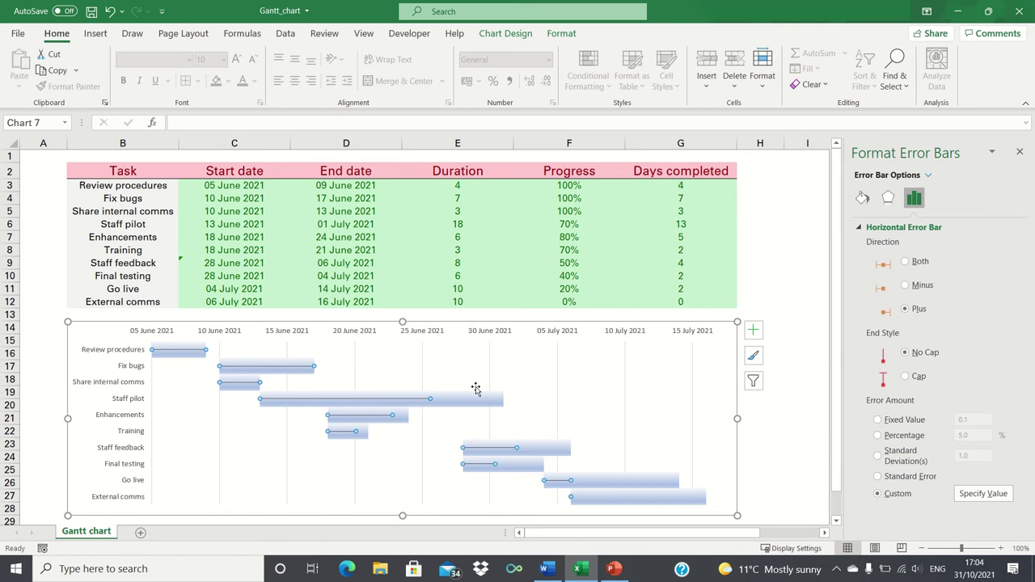
# Step: Thicken the error bar lines to a width of 16.75 pt
pyautogui.click(863, 198)
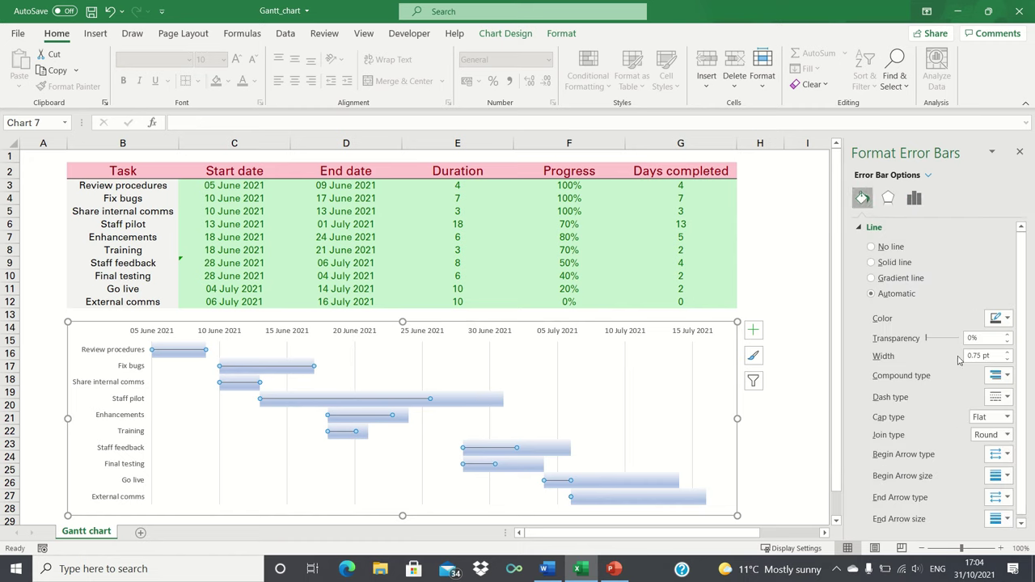
pyautogui.click(1008, 353)
pyautogui.click(1007, 353)
pyautogui.click(1007, 353)
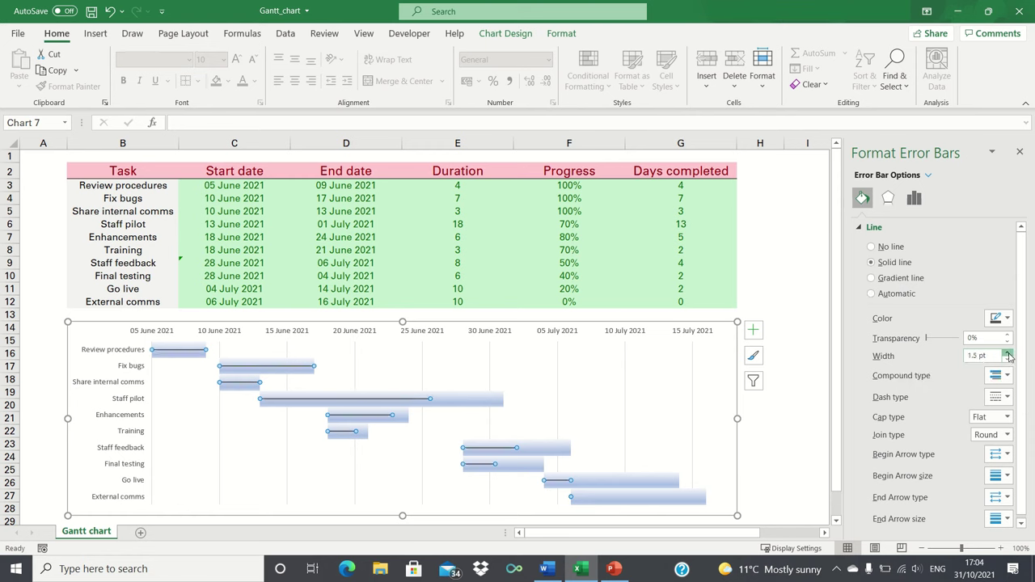
pyautogui.click(1008, 353)
pyautogui.click(1008, 353)
pyautogui.click(1008, 353)
pyautogui.click(1008, 353)
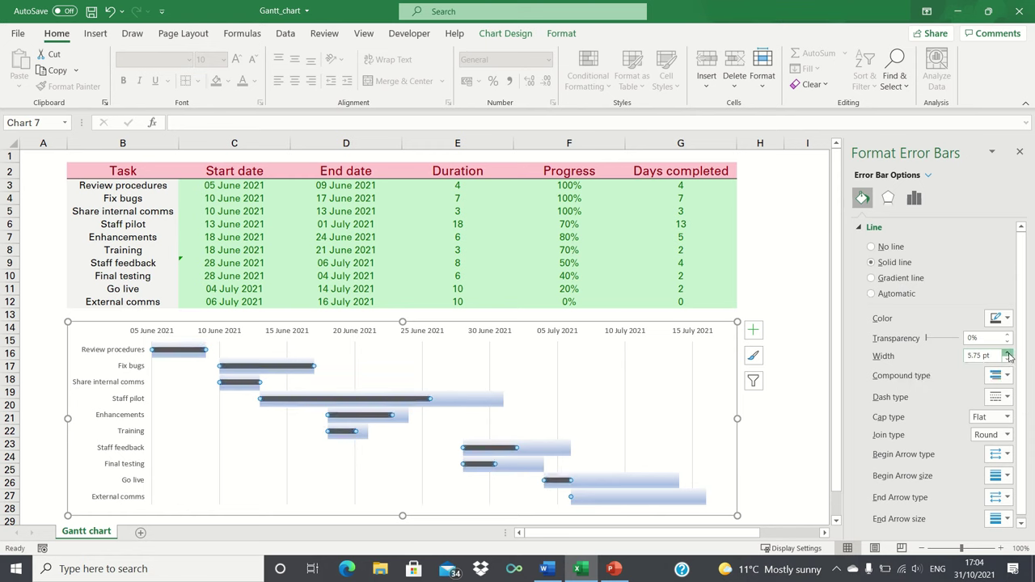
pyautogui.click(1007, 354)
pyautogui.click(1007, 354)
pyautogui.click(1008, 354)
pyautogui.click(1007, 354)
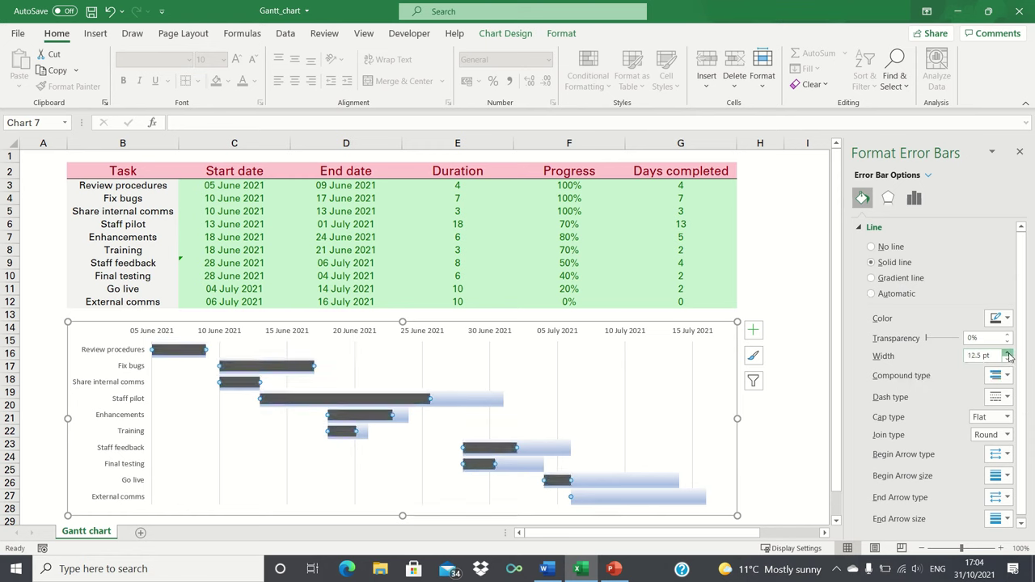
pyautogui.click(1008, 354)
pyautogui.click(1008, 354)
pyautogui.click(1008, 353)
pyautogui.click(1008, 354)
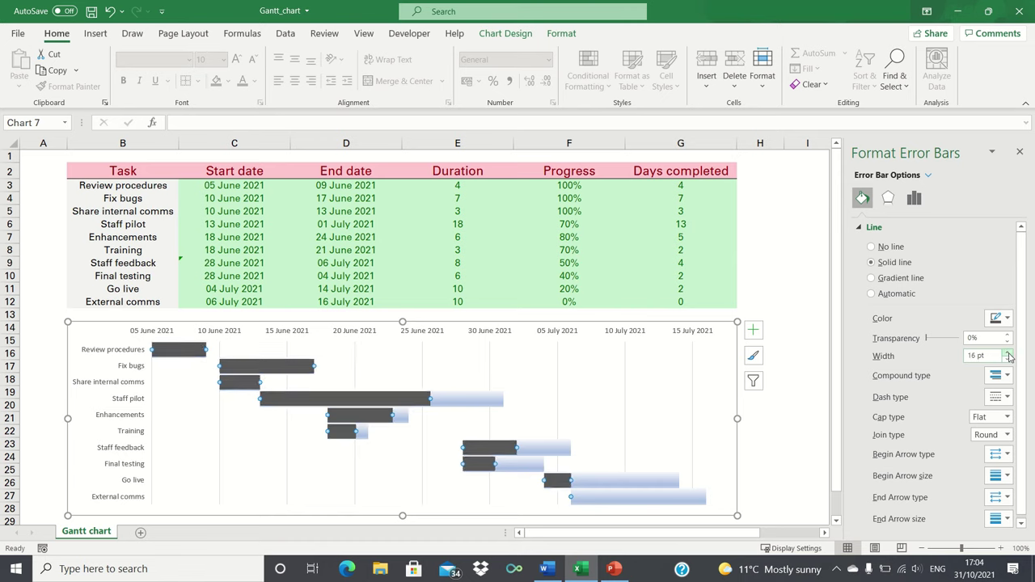
pyautogui.click(1008, 354)
pyautogui.click(1008, 353)
pyautogui.click(1007, 354)
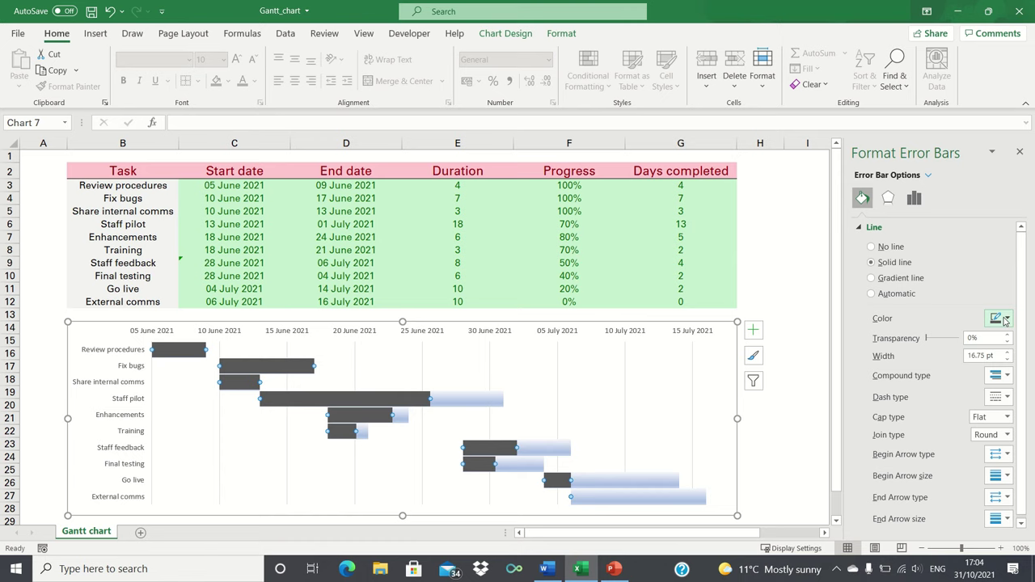
# Step: Color the error bar lines light green and close the error bar formatting
pyautogui.click(1005, 321)
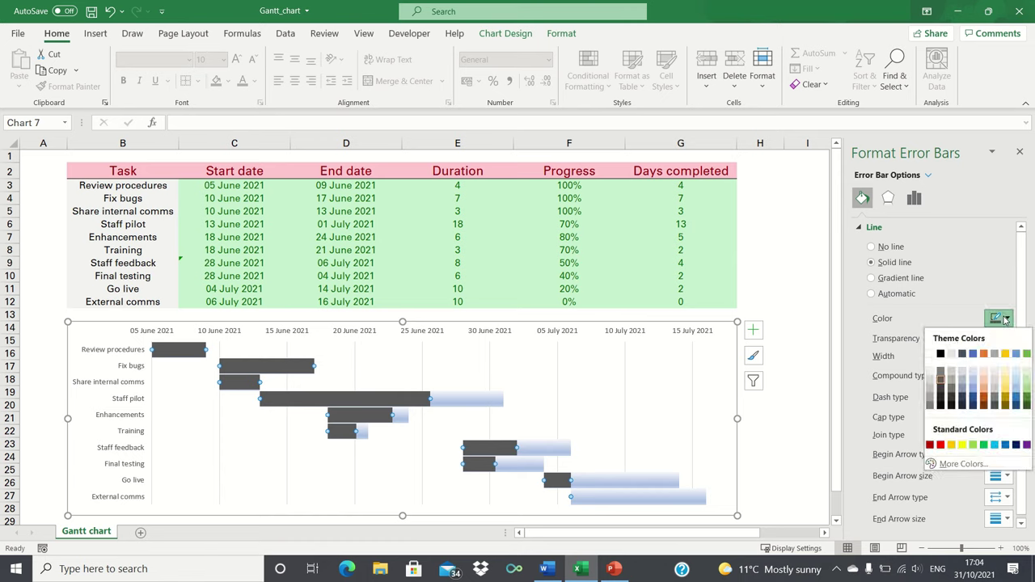
pyautogui.click(1028, 395)
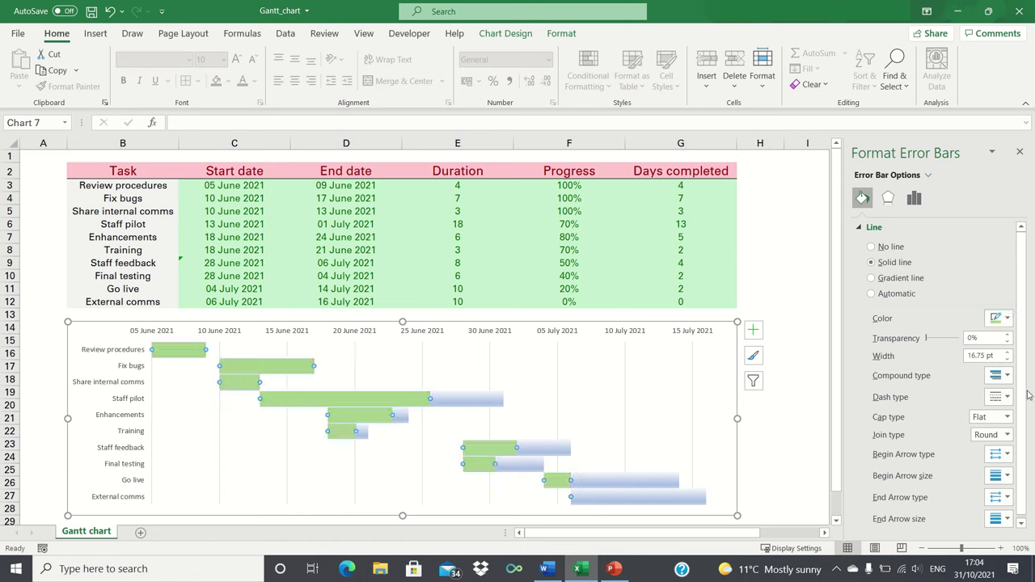
pyautogui.click(1019, 153)
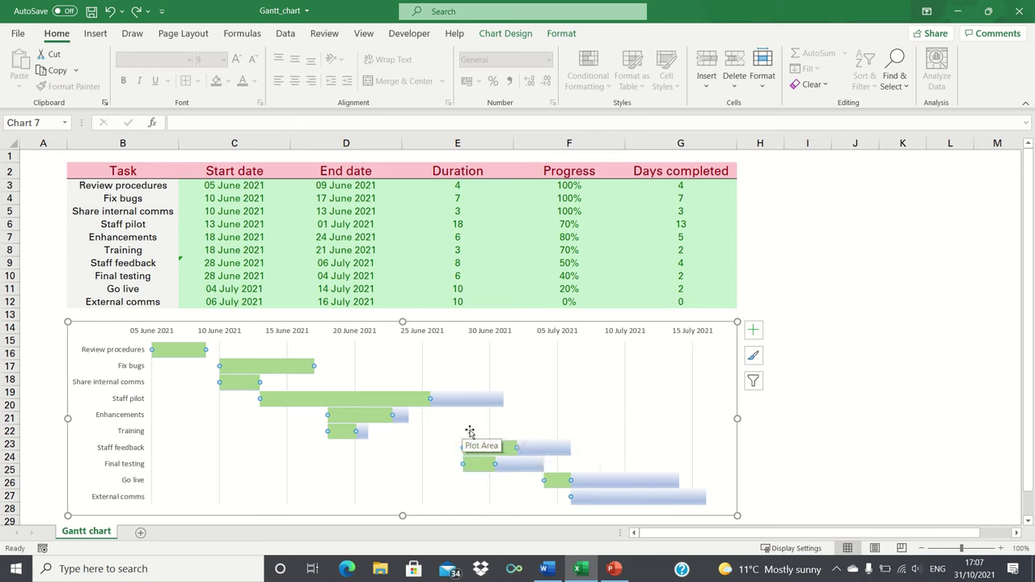
# Step: Add data labels to the chart and turn off the value in the Start date series labels
pyautogui.click(754, 332)
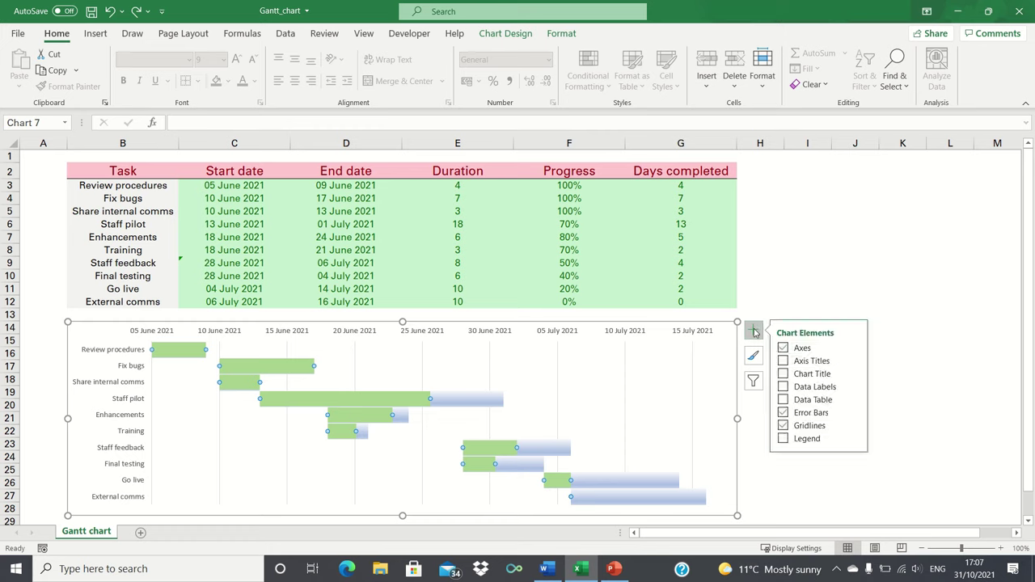
pyautogui.click(855, 388)
pyautogui.click(903, 457)
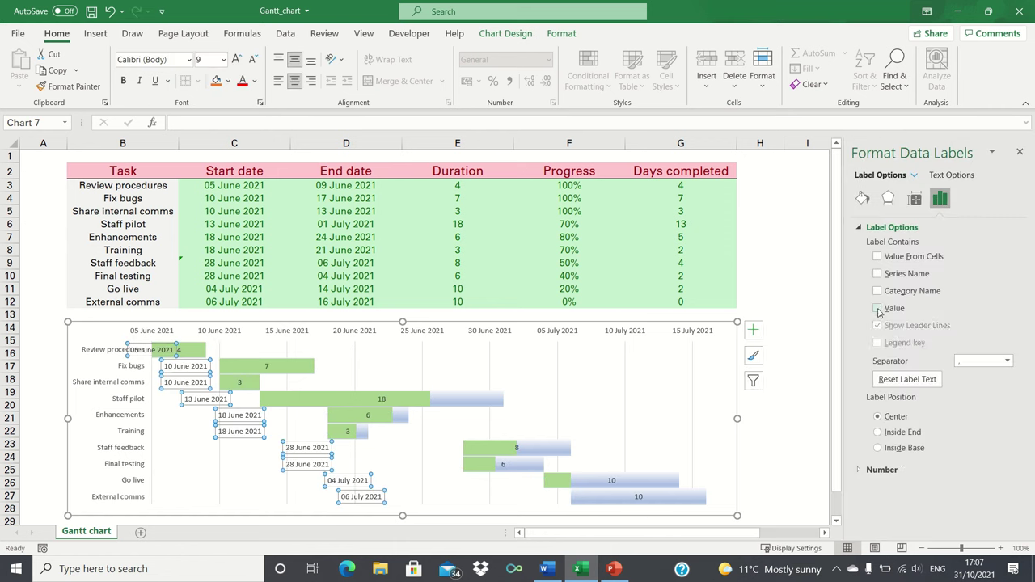
pyautogui.click(878, 309)
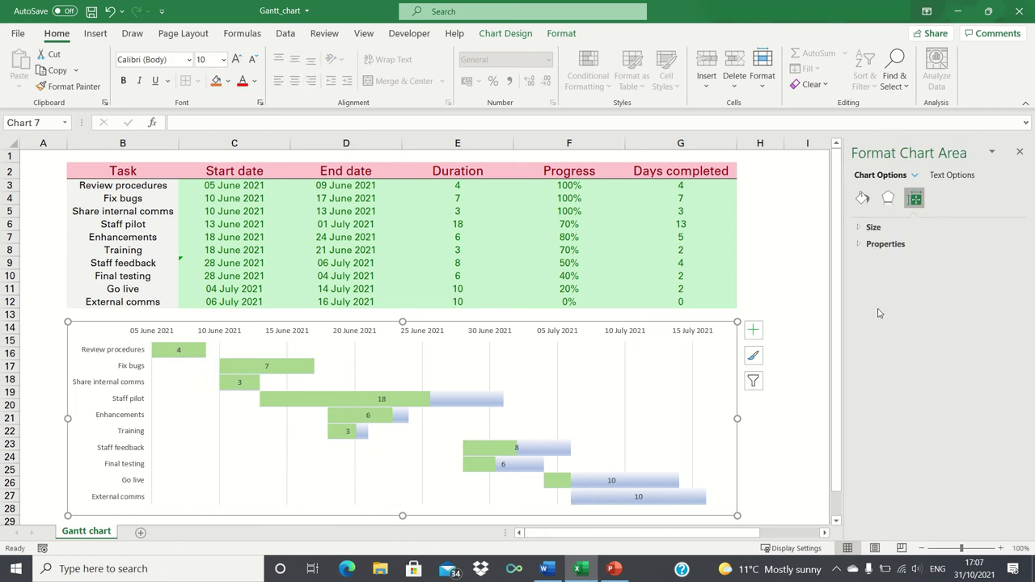
# Step: Turn off the value in the Duration series data labels
pyautogui.click(383, 400)
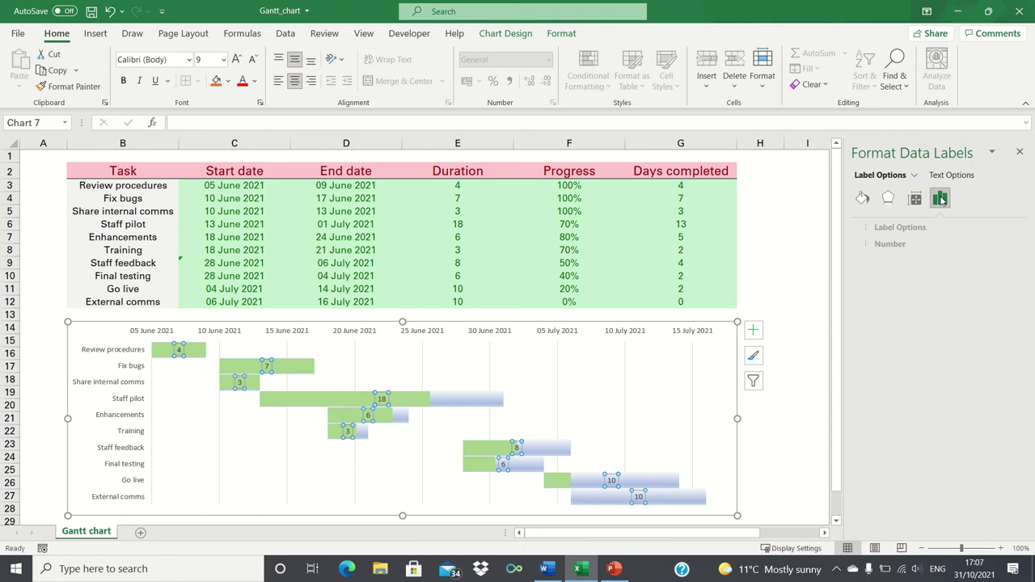
pyautogui.click(890, 228)
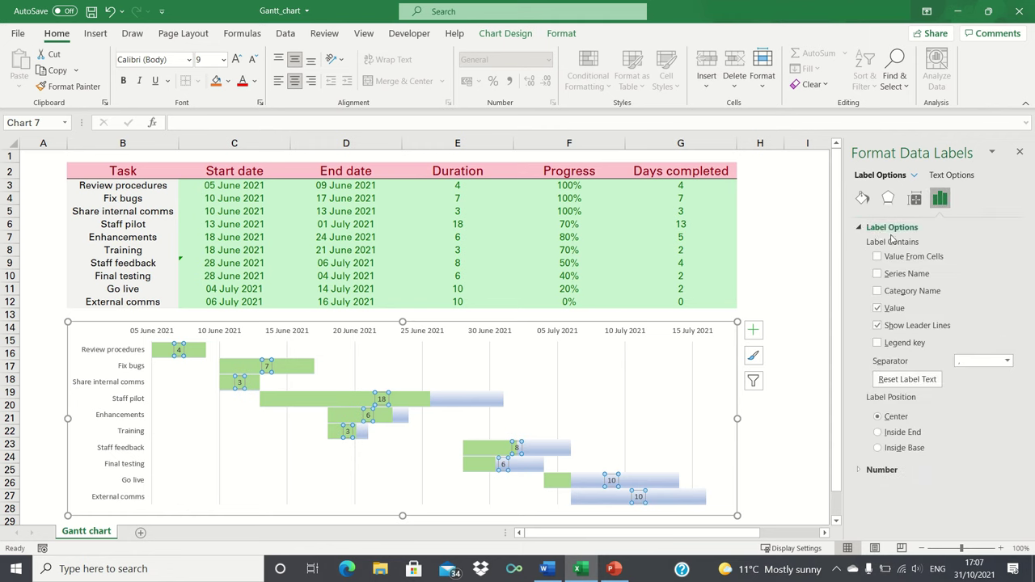
pyautogui.click(877, 309)
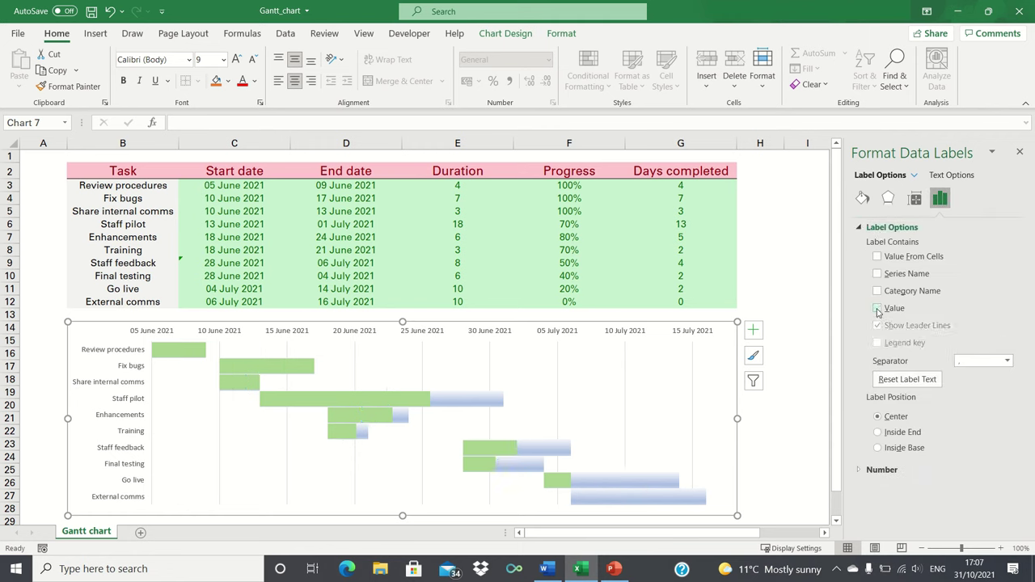
# Step: Label the Duration bars with the Progress percentages from cells F3:F12, close the label formatting and deselect the chart
pyautogui.click(878, 257)
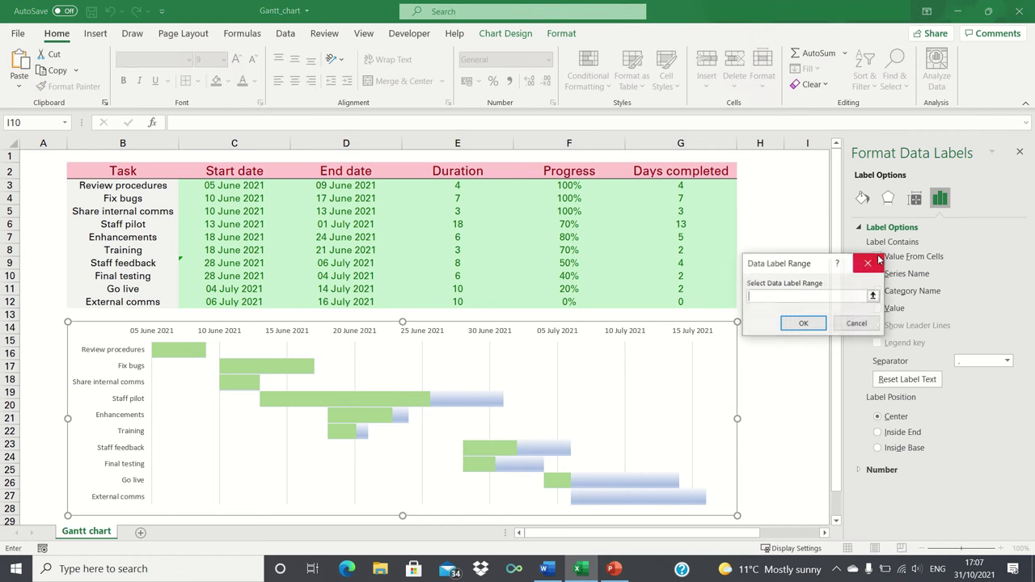
pyautogui.click(575, 186)
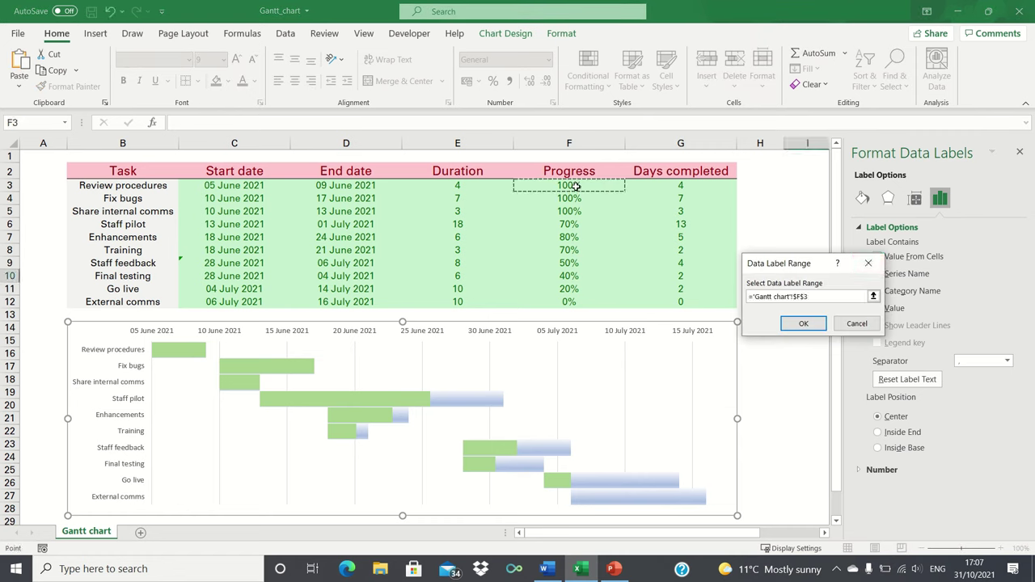
pyautogui.hotkey('shift', 'Down')
pyautogui.hotkey('shift', 'Down')
pyautogui.hotkey('shift', 'Down')
pyautogui.hotkey('shift', 'Down')
pyautogui.hotkey('shift', 'Down')
pyautogui.hotkey('shift', 'Down')
pyautogui.hotkey('shift', 'Down')
pyautogui.hotkey('shift', 'Down')
pyautogui.hotkey('shift', 'Down')
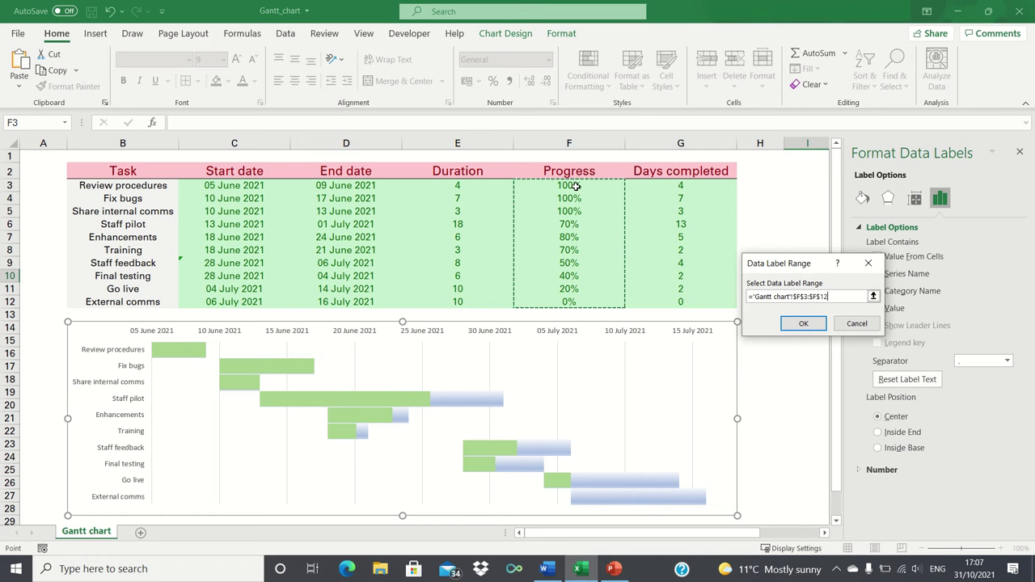
pyautogui.press('Return')
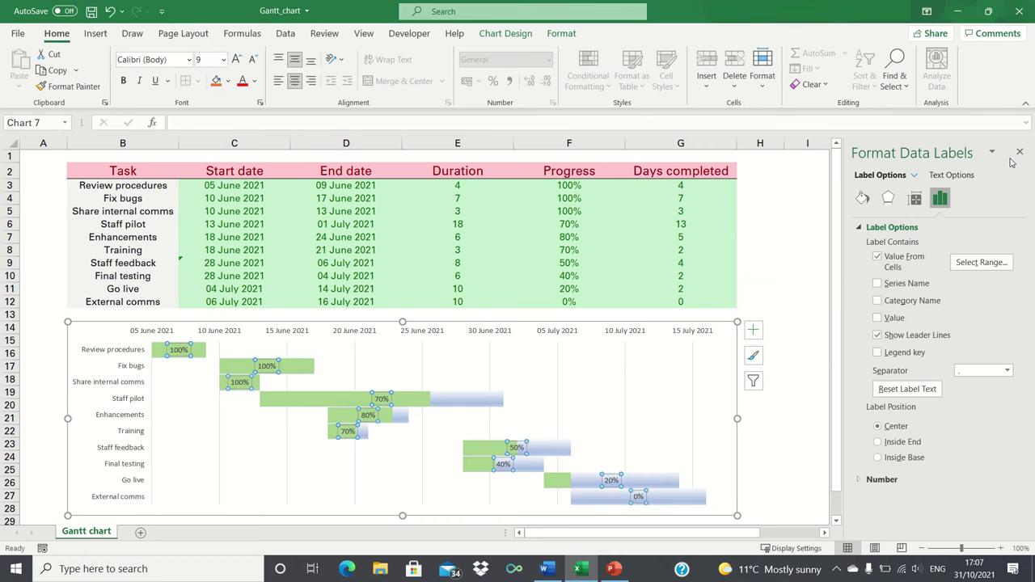
pyautogui.click(1017, 153)
pyautogui.click(699, 171)
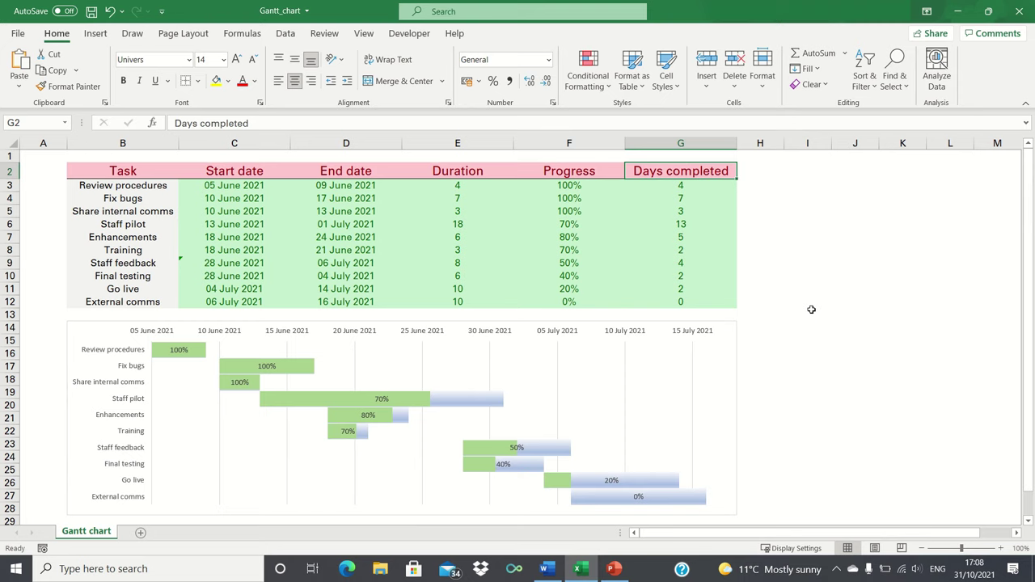